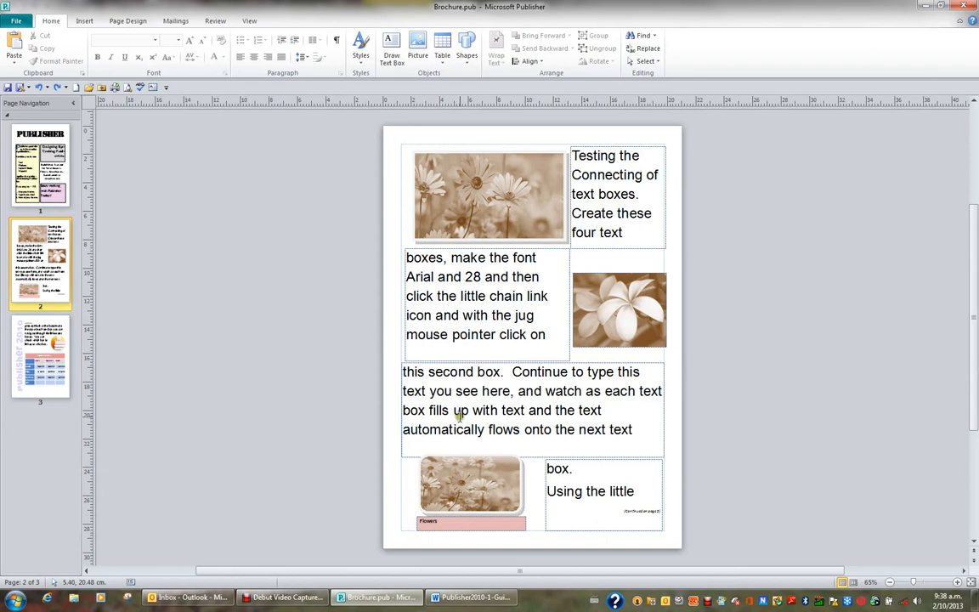
# Step: Look through the brochure's three pages and return to page 2
pyautogui.click(51, 208)
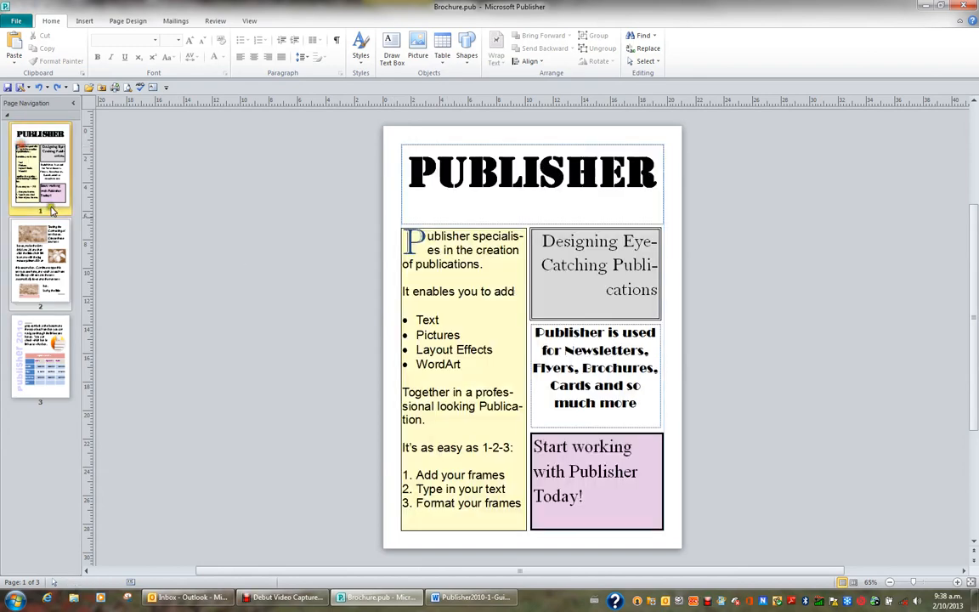
pyautogui.click(44, 225)
pyautogui.click(43, 349)
pyautogui.click(40, 270)
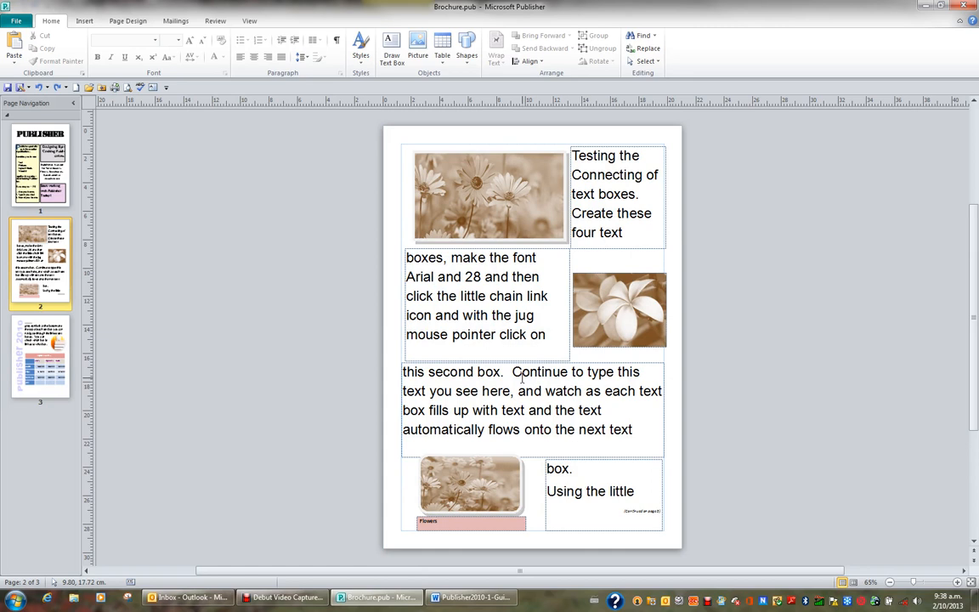
# Step: Switch the brochure to master page view
pyautogui.click(250, 22)
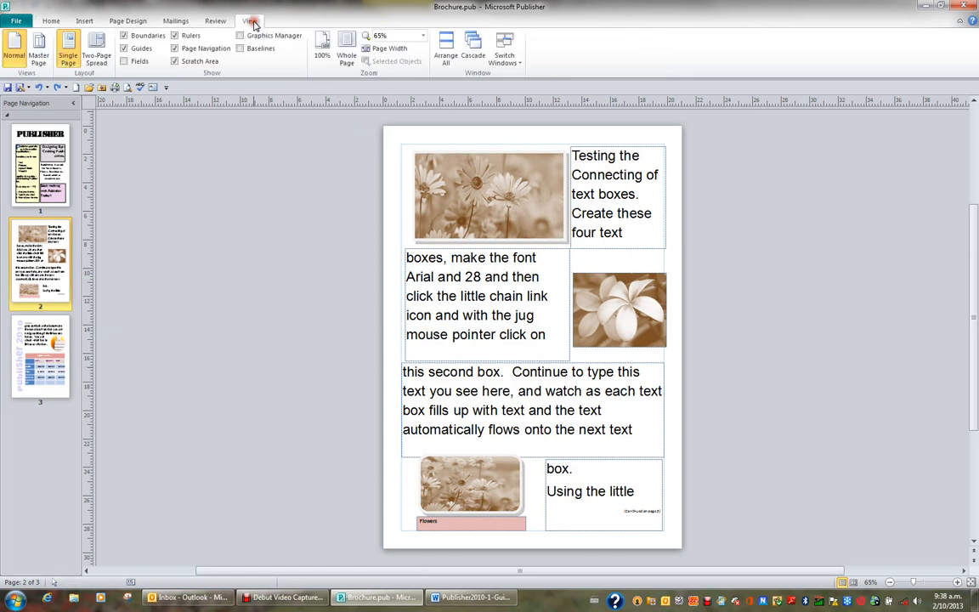
pyautogui.click(39, 60)
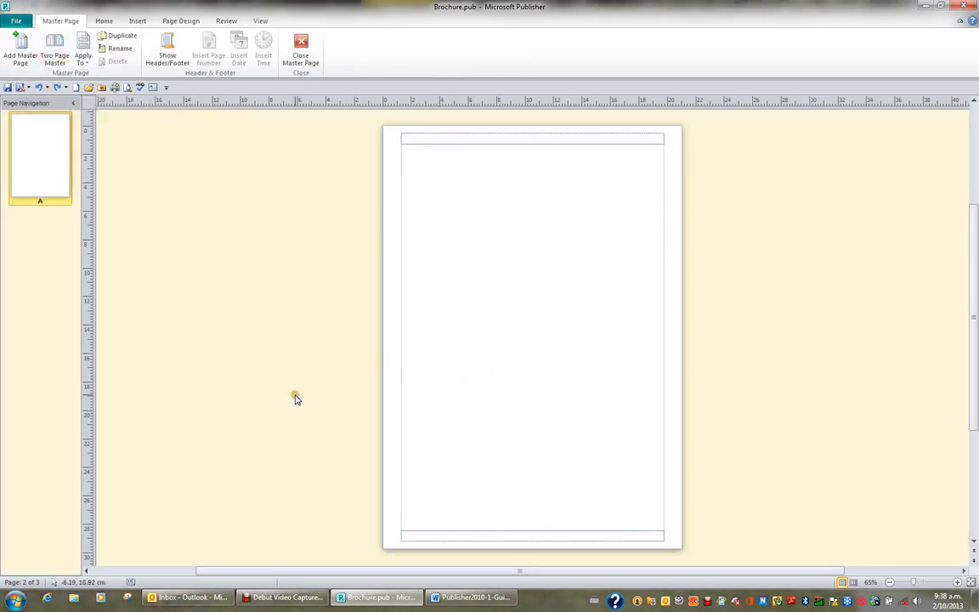
pyautogui.click(437, 375)
pyautogui.click(435, 374)
pyautogui.hotkey('ctrl', 'm')
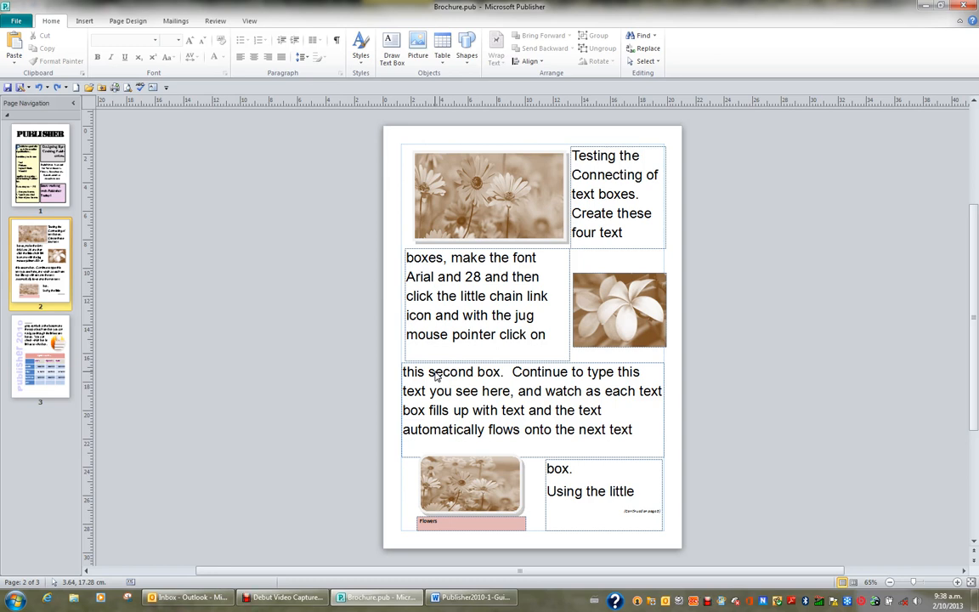
pyautogui.hotkey('ctrl', 'm')
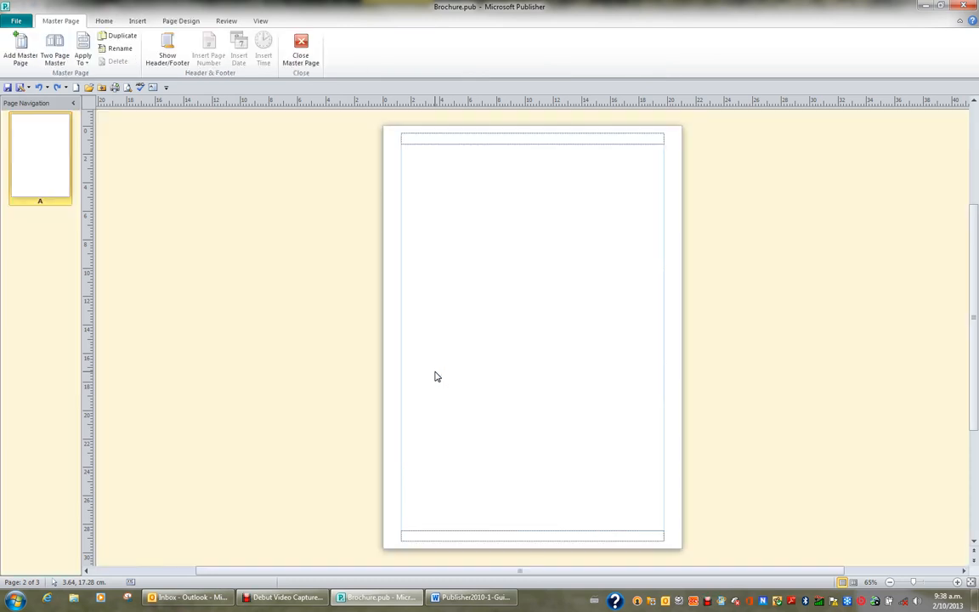
# Step: Show the master page's header and footer areas and enter "Brochure Publication" in the header
pyautogui.click(434, 374)
pyautogui.click(170, 55)
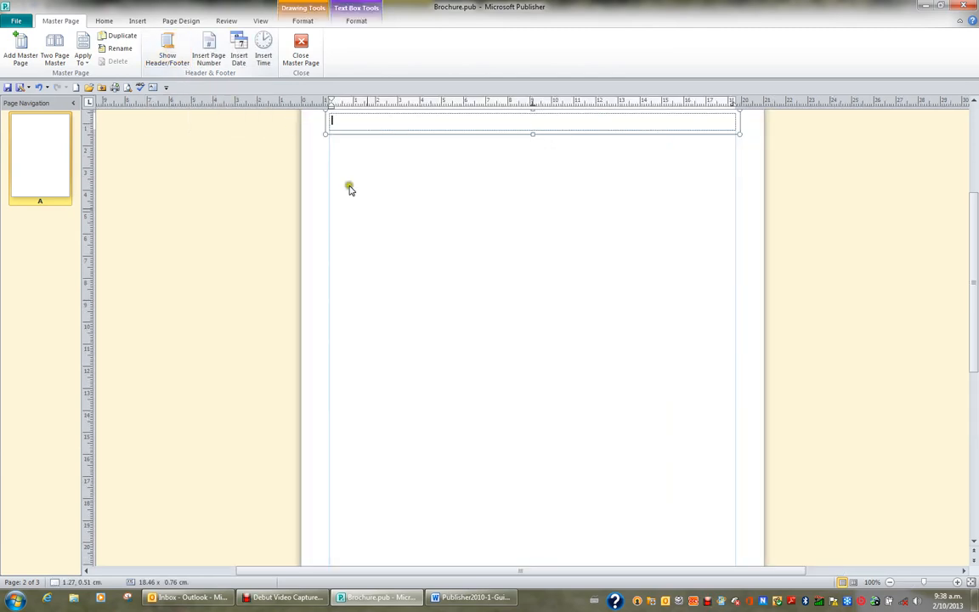
pyautogui.scroll(1, 366, 206)
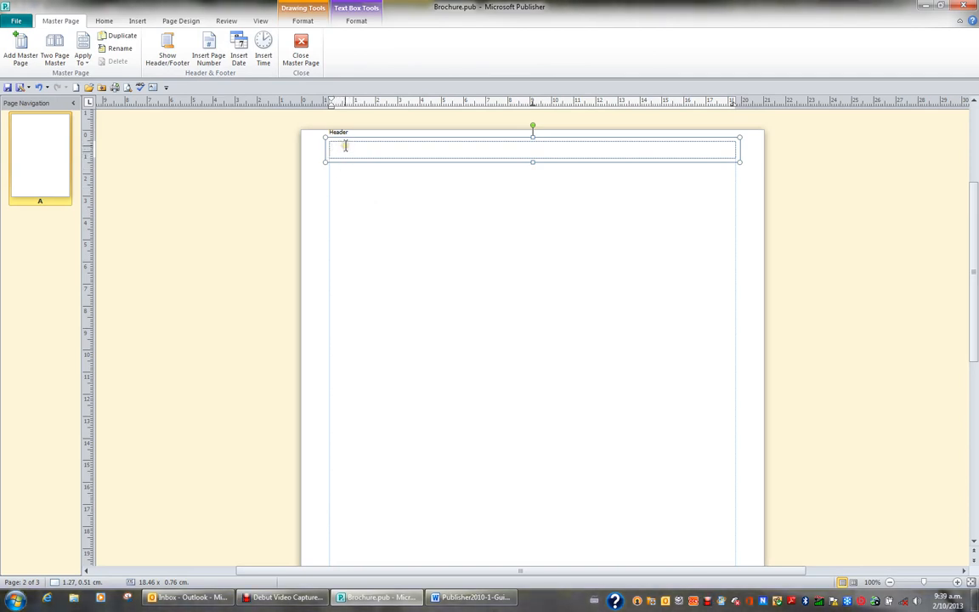
pyautogui.click(174, 61)
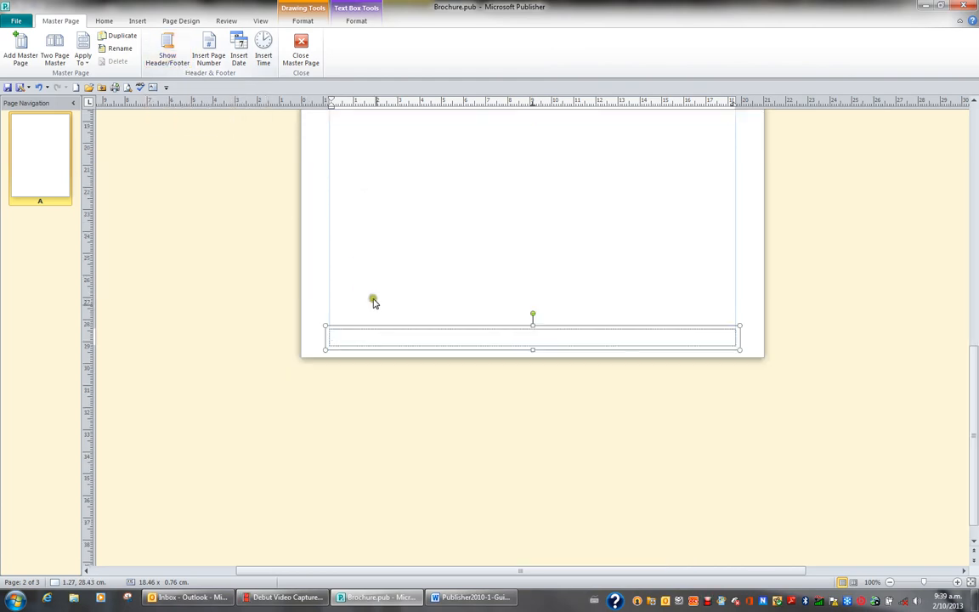
pyautogui.click(172, 56)
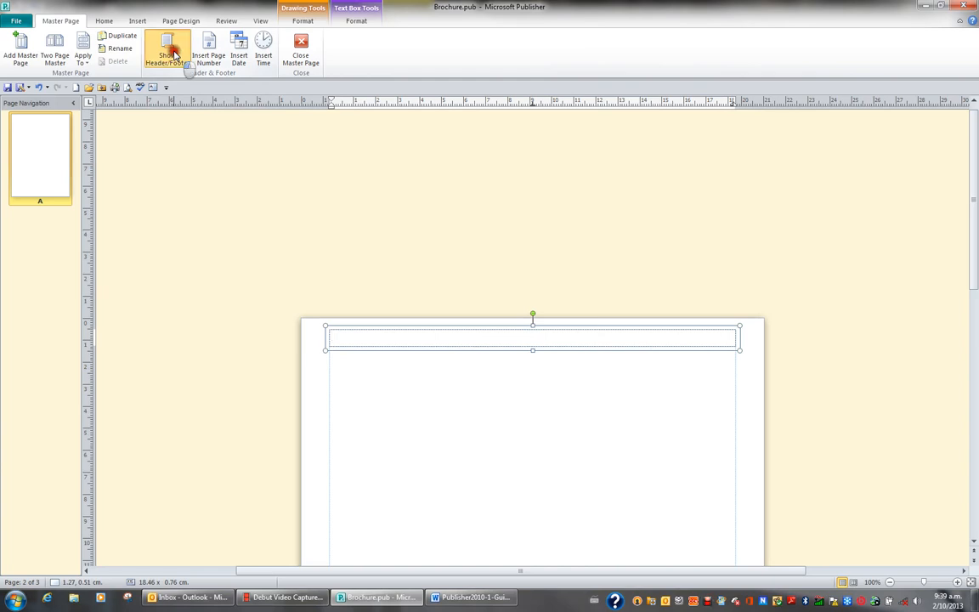
pyautogui.click(174, 55)
pyautogui.click(175, 55)
pyautogui.click(175, 55)
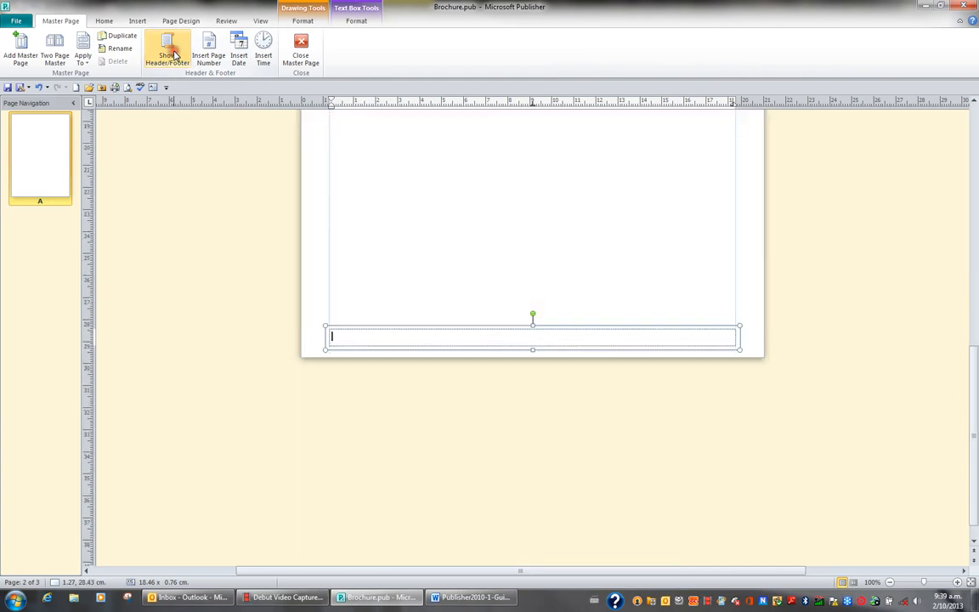
pyautogui.click(174, 55)
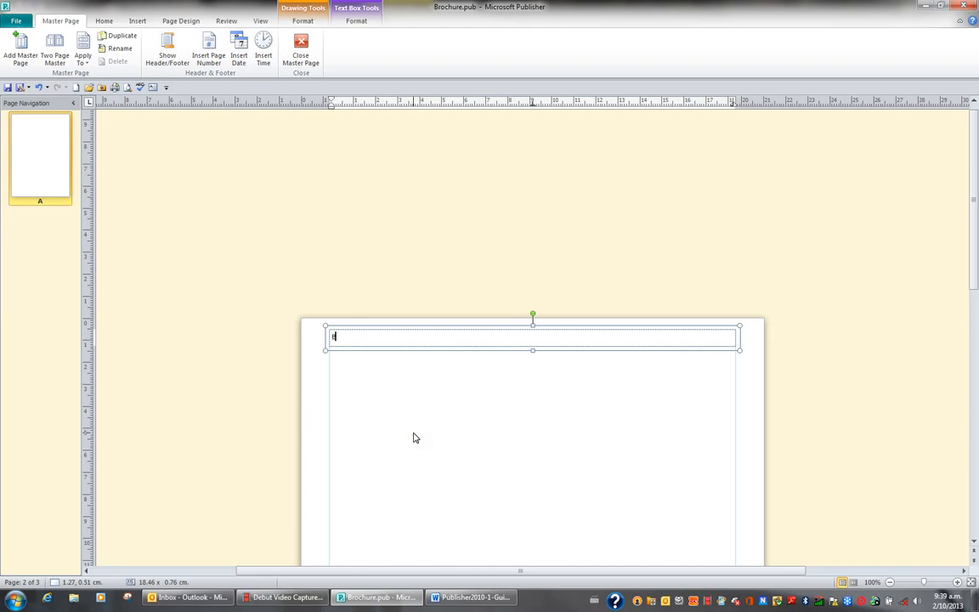
pyautogui.write('rochure Publication')
# Step: Format the "Brochure Publication" header text as Arial, size 8, bold
pyautogui.hotkey('ctrl', 'a')
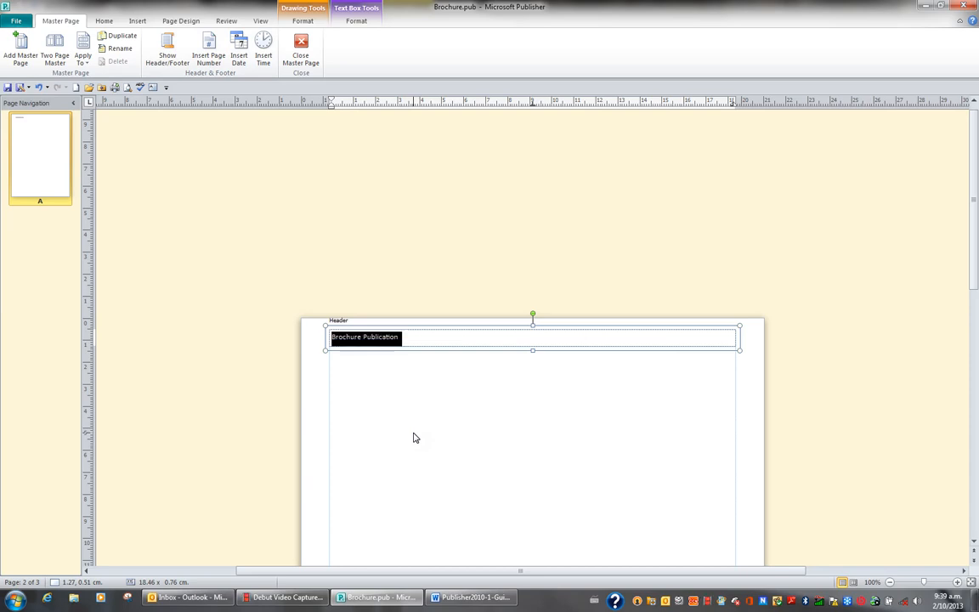
pyautogui.click(104, 21)
pyautogui.click(156, 41)
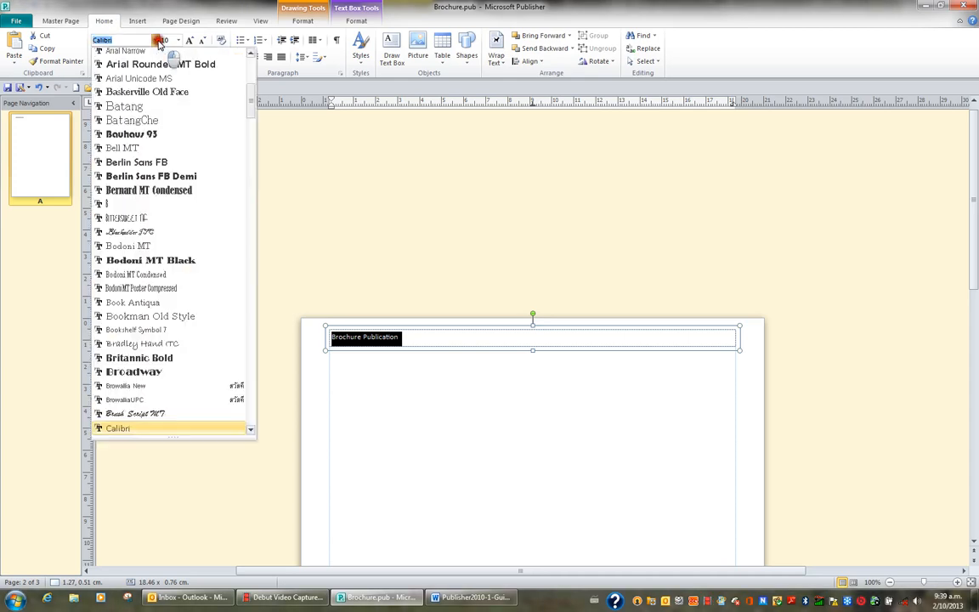
pyautogui.click(250, 55)
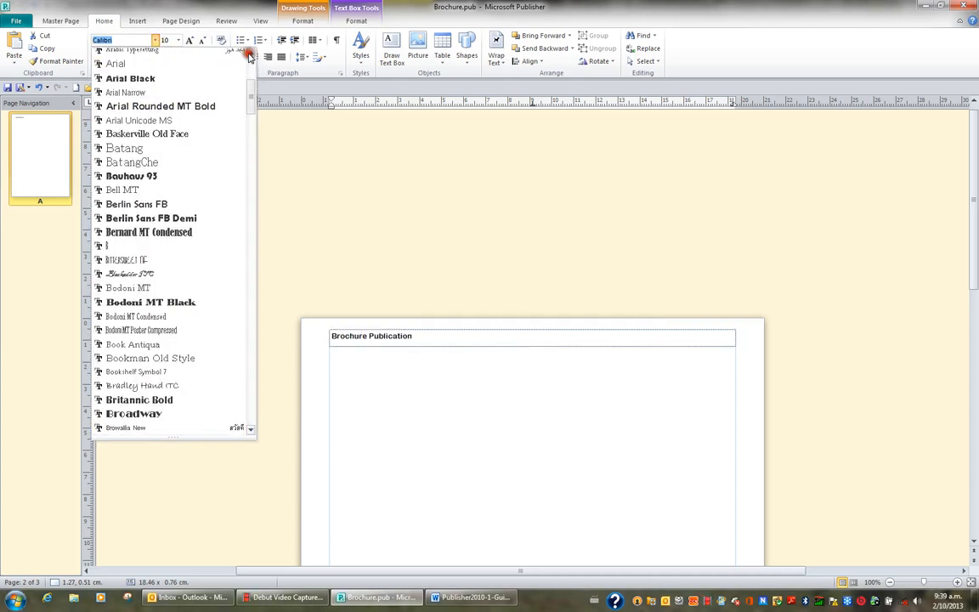
pyautogui.click(119, 63)
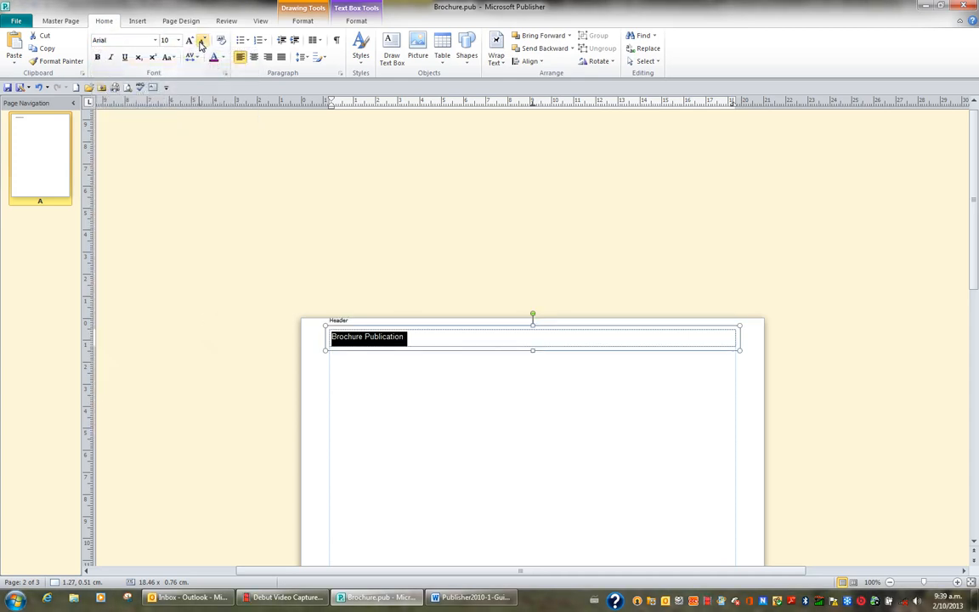
pyautogui.click(177, 40)
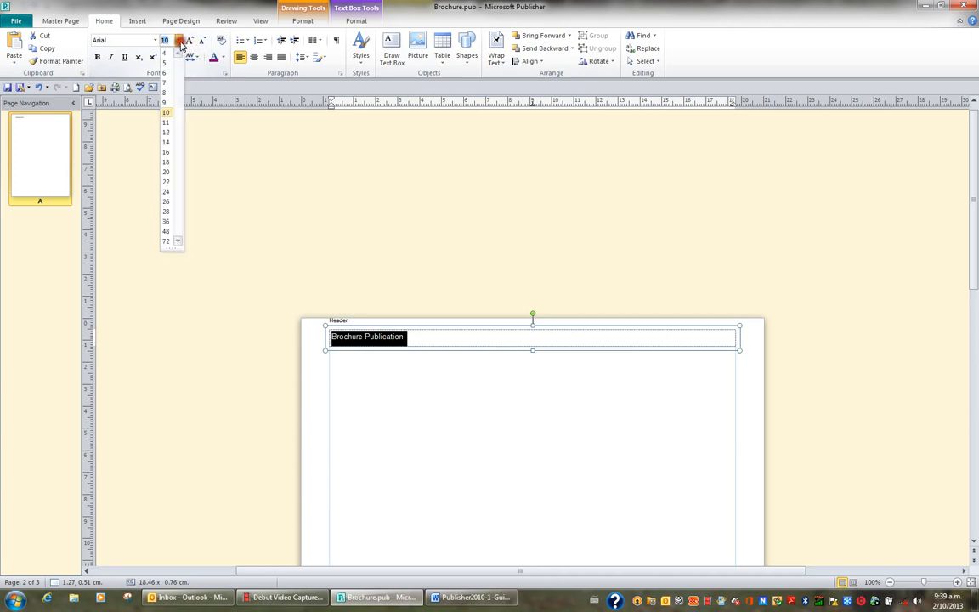
pyautogui.click(167, 92)
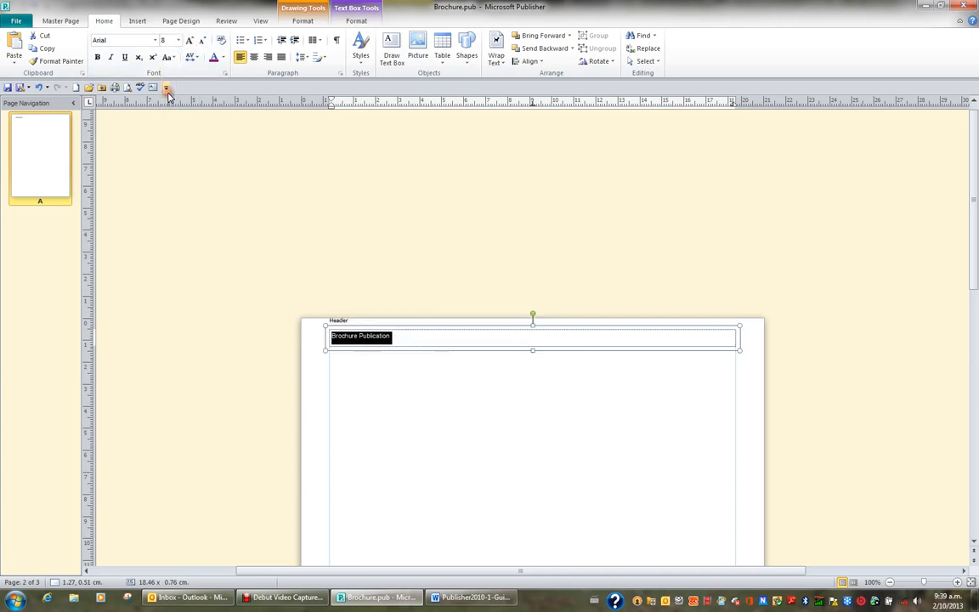
pyautogui.click(97, 57)
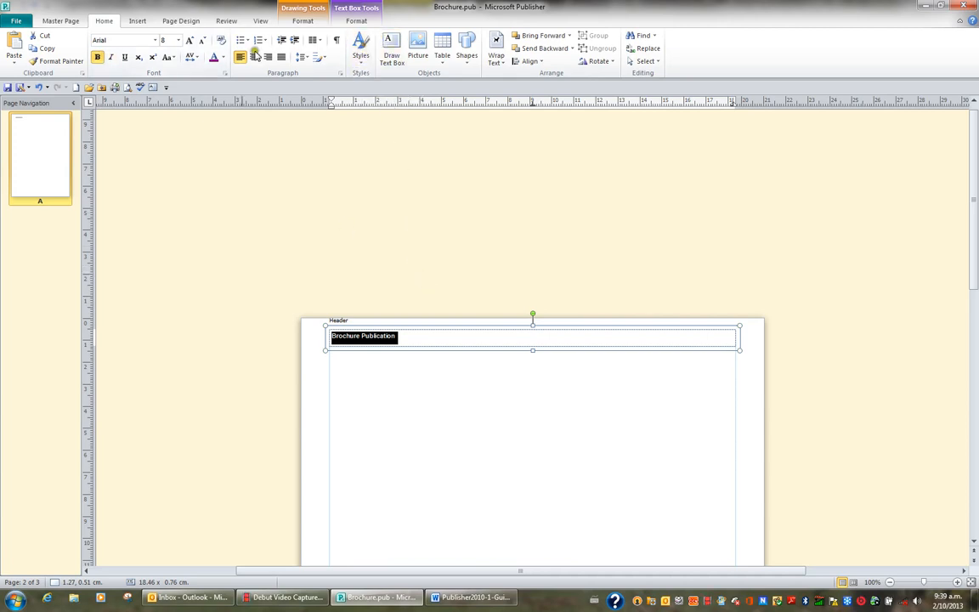
# Step: Insert the current date and time at the right end of the header, after "Brochure Publication"
pyautogui.click(68, 21)
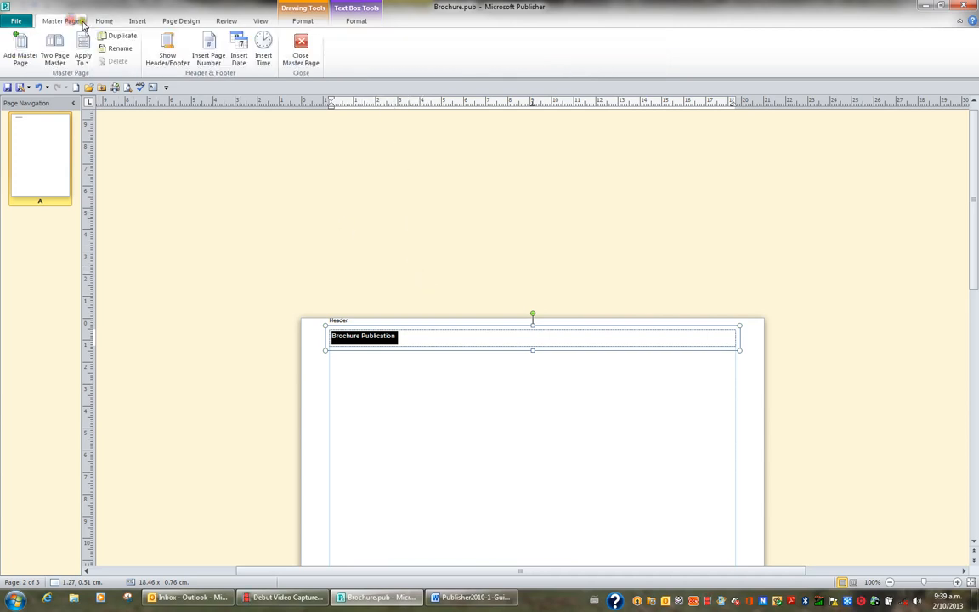
pyautogui.click(430, 339)
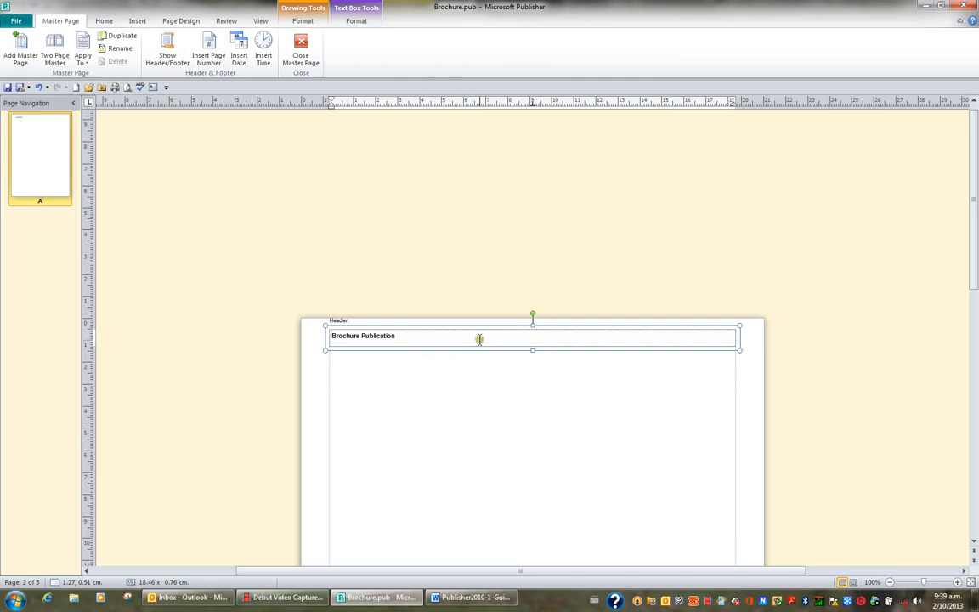
pyautogui.click(468, 341)
pyautogui.press('Tab')
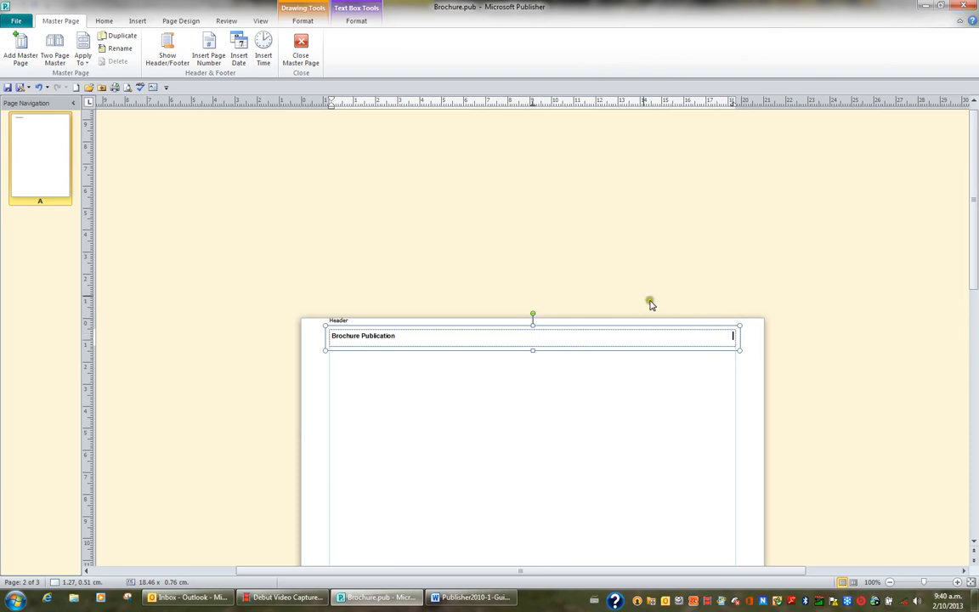
pyautogui.click(240, 58)
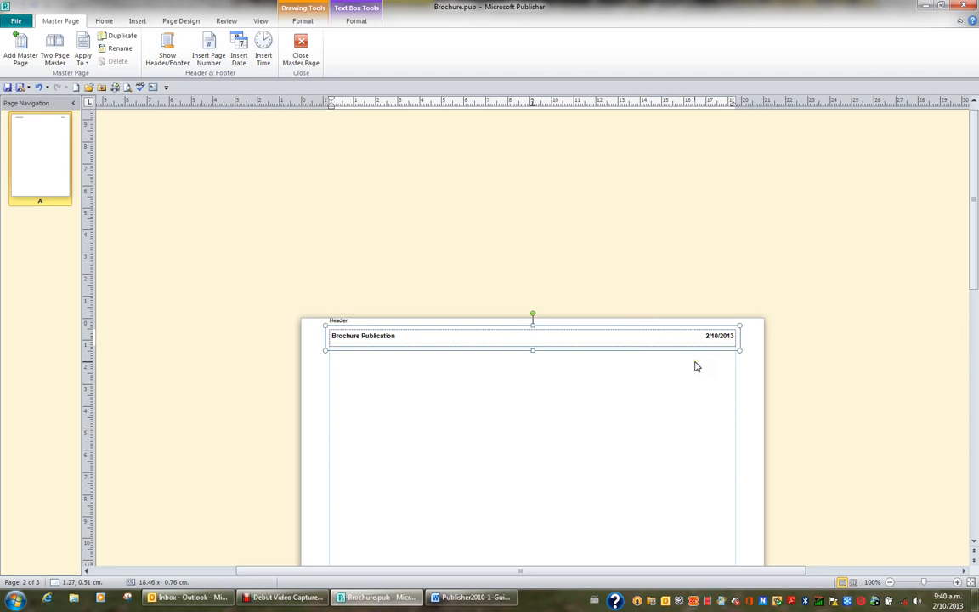
pyautogui.click(265, 52)
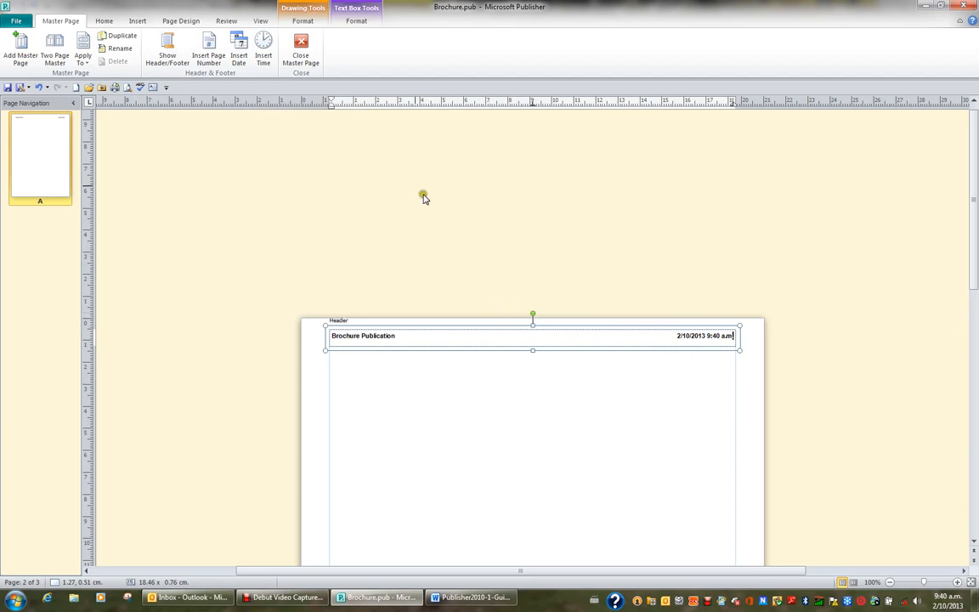
# Step: Close the master page and check the header on pages 2, 1 and 3
pyautogui.click(301, 51)
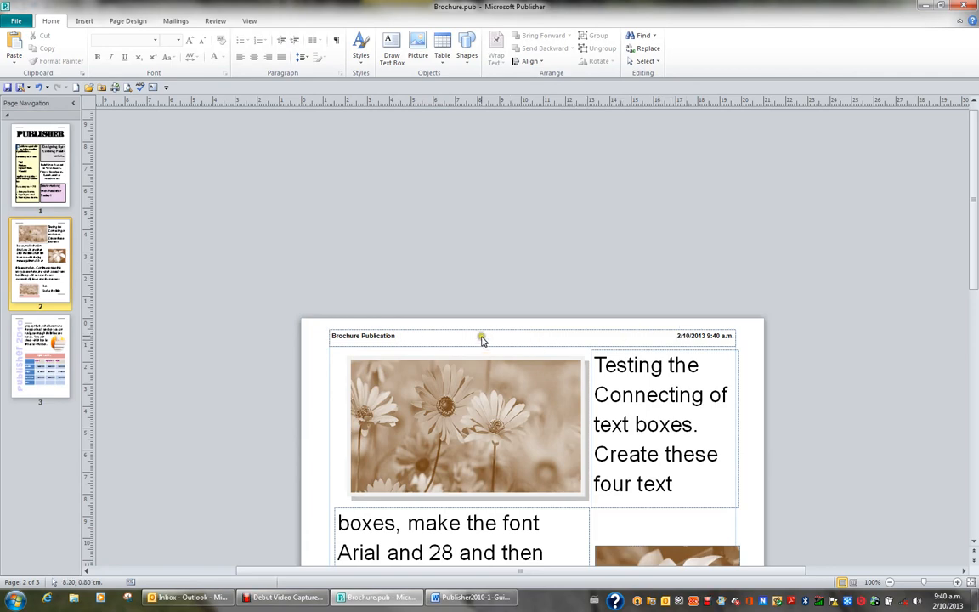
pyautogui.click(36, 131)
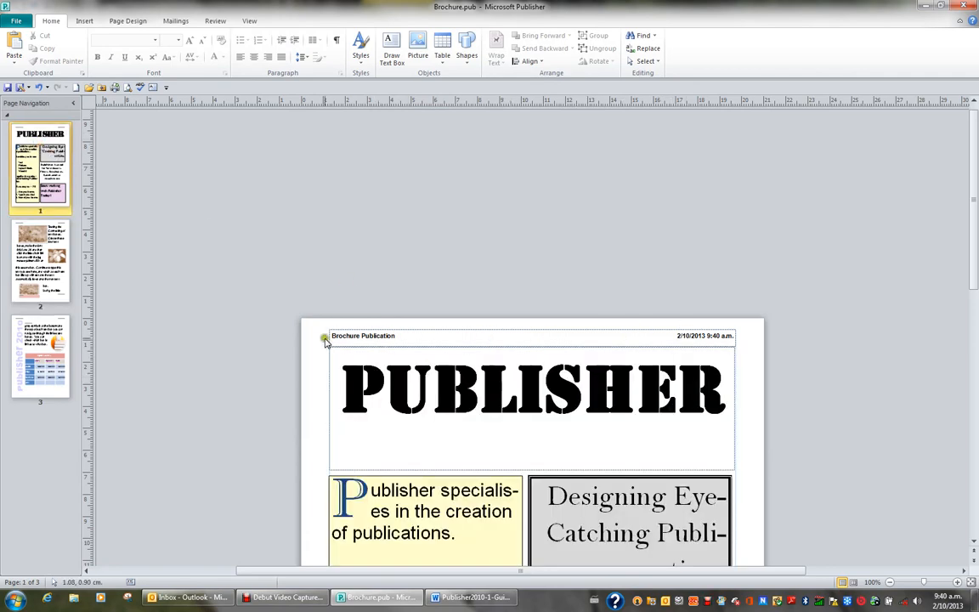
pyautogui.click(39, 323)
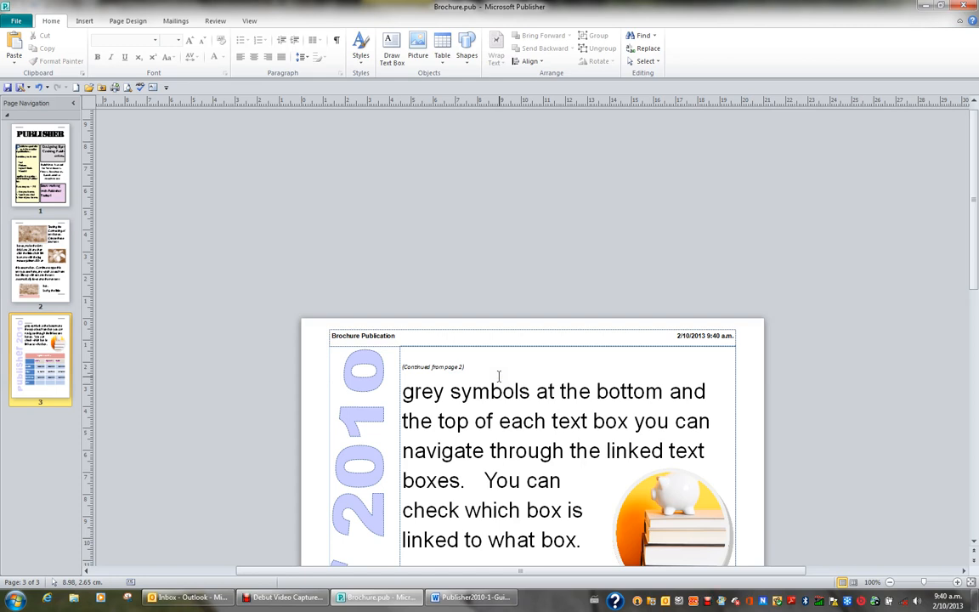
# Step: Reopen the master page and add "Page" followed by an automatic page number in the centre of the footer
pyautogui.hotkey('ctrl', 'm')
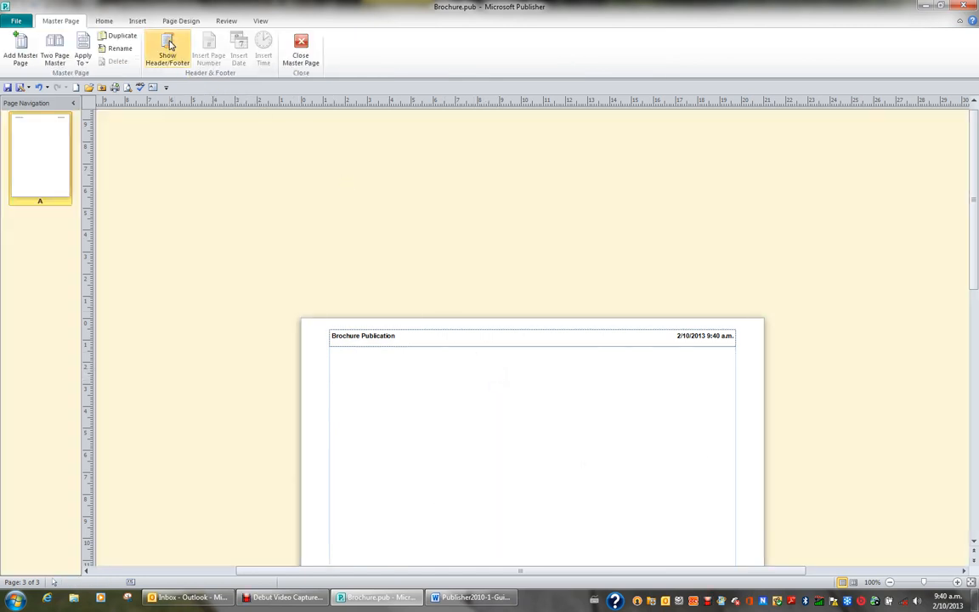
pyautogui.click(169, 47)
pyautogui.click(168, 51)
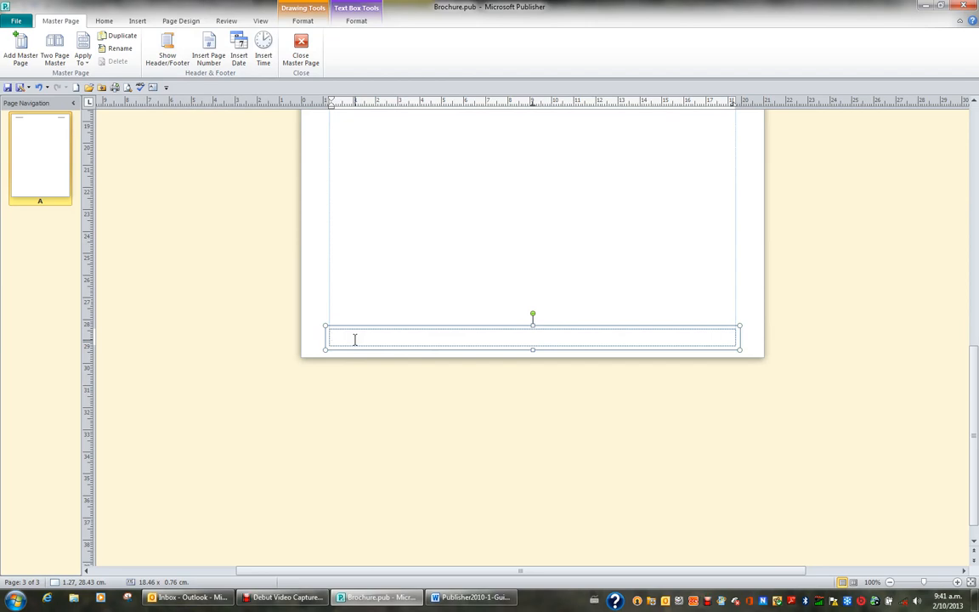
pyautogui.click(534, 338)
pyautogui.click(209, 51)
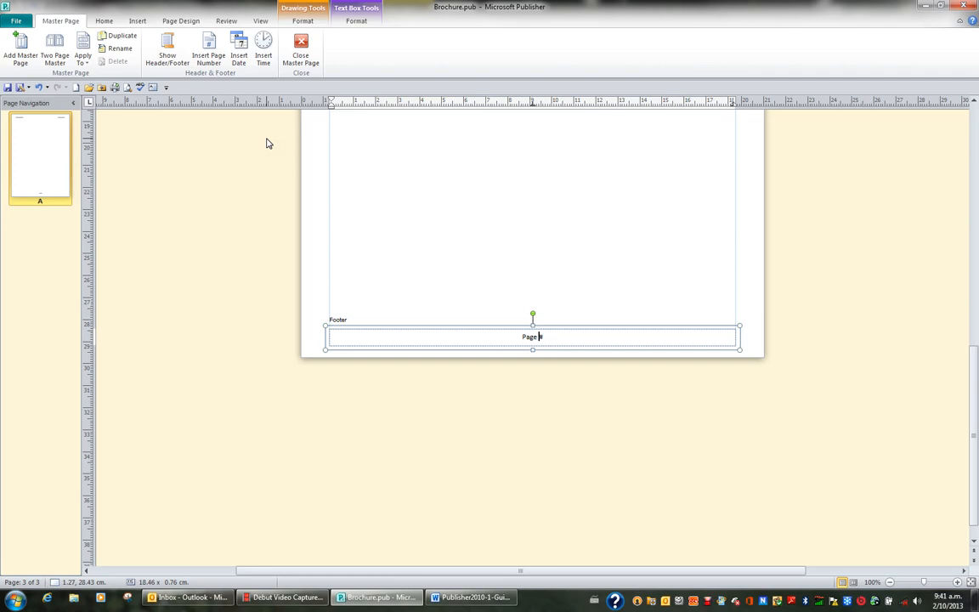
# Step: Close the master page and check the page number footer on pages 3, 2 and 1
pyautogui.click(301, 50)
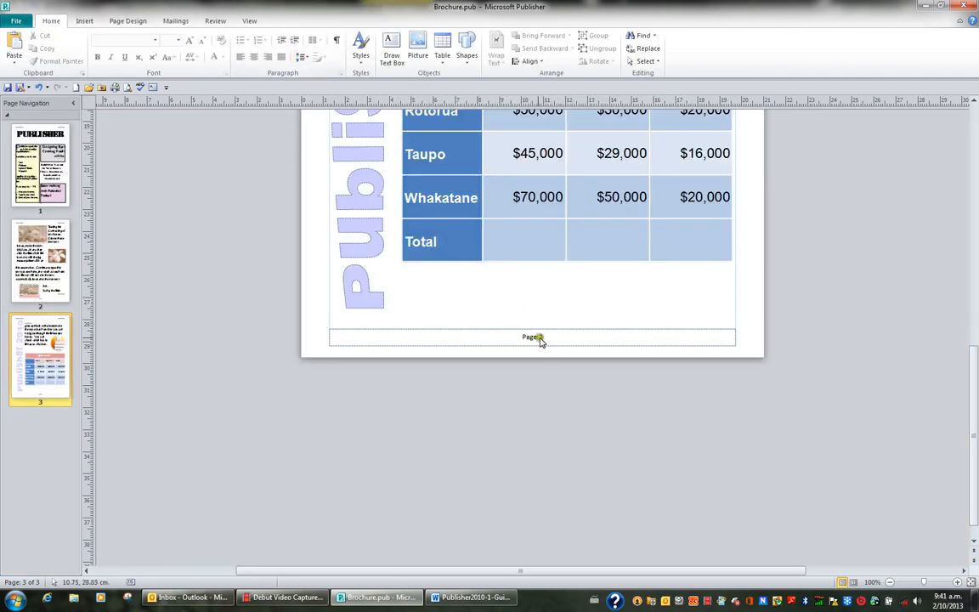
pyautogui.click(51, 252)
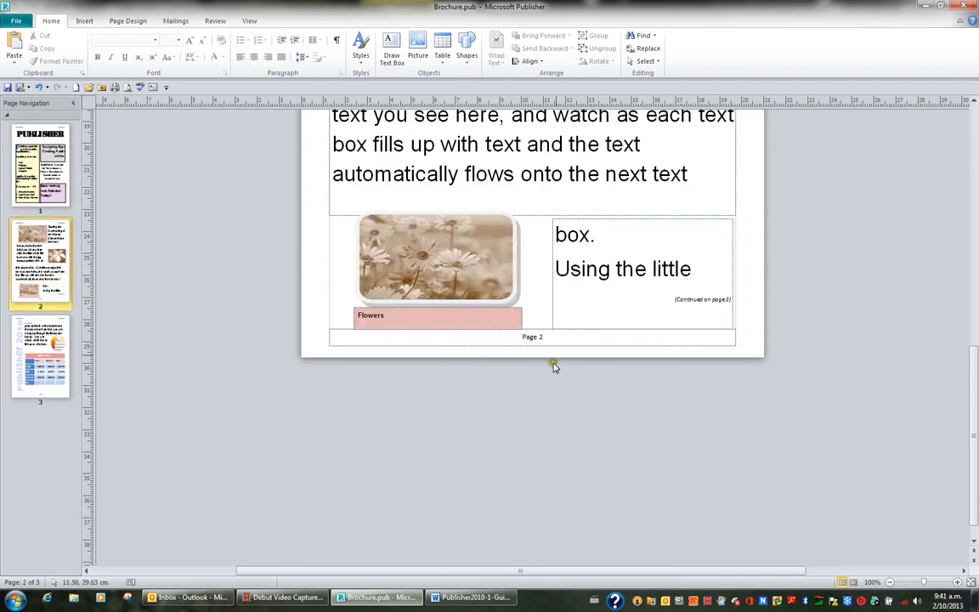
pyautogui.press('Up')
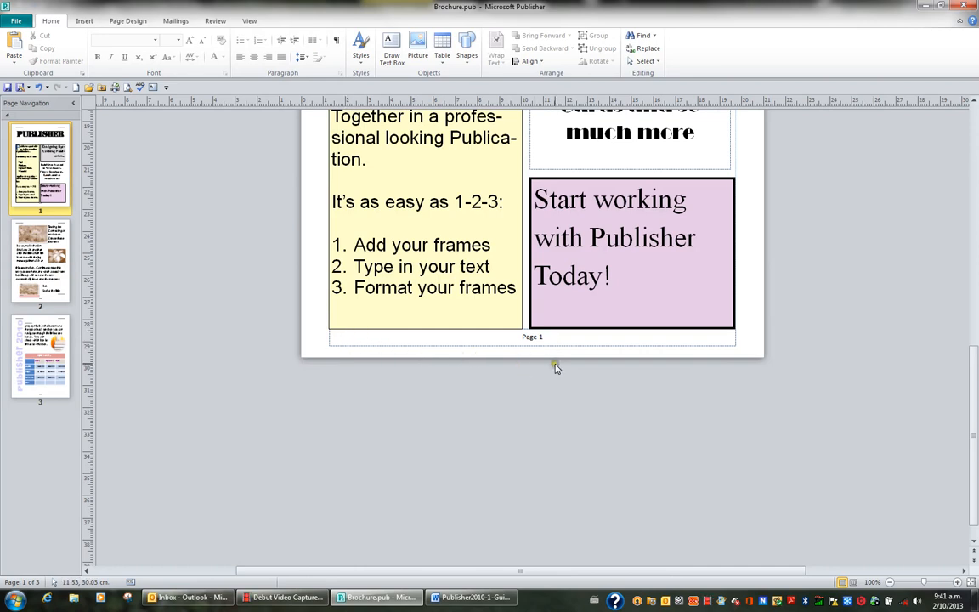
pyautogui.scroll(2, 556, 368)
pyautogui.scroll(2, 553, 364)
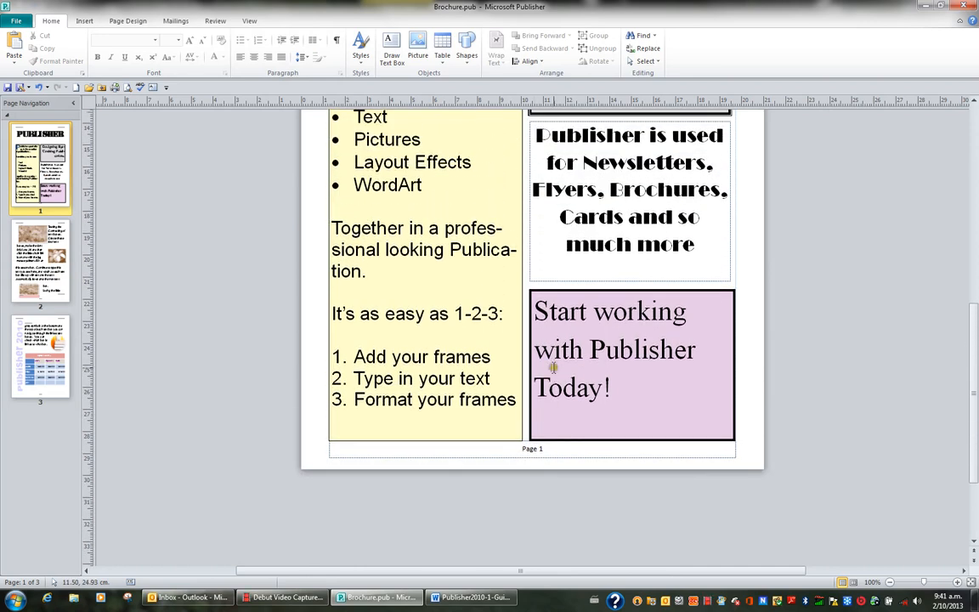
pyautogui.scroll(1, 551, 437)
pyautogui.scroll(3, 551, 439)
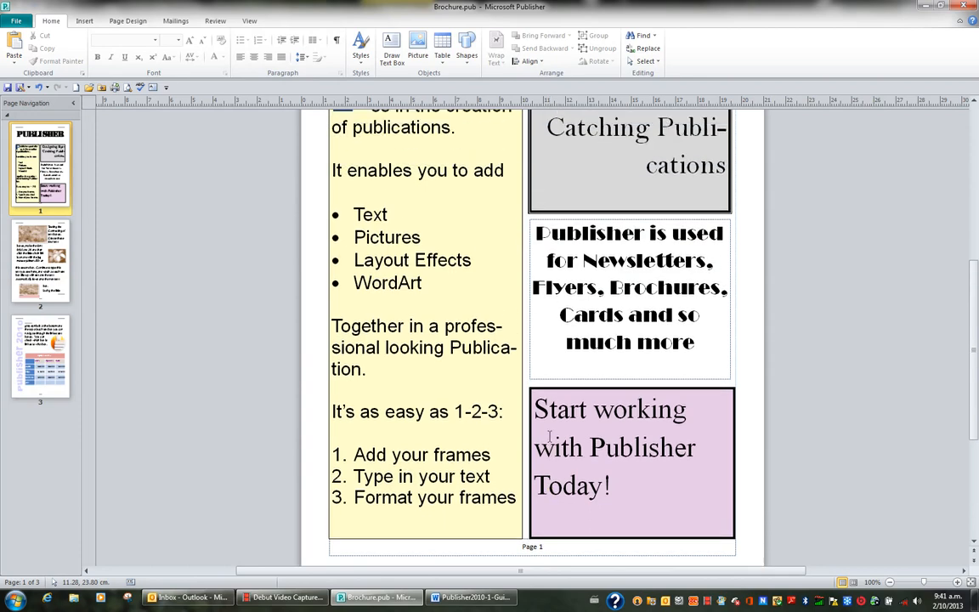
# Step: Check the page number footer at the end of pages 1 and 2, then fit the whole of page 2 in view
pyautogui.scroll(-2, 548, 440)
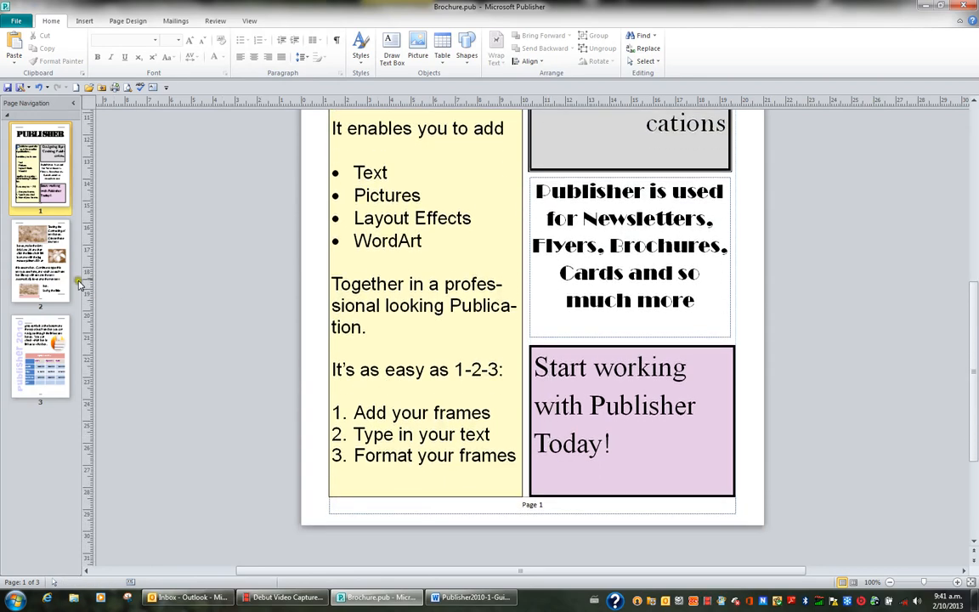
pyautogui.click(61, 255)
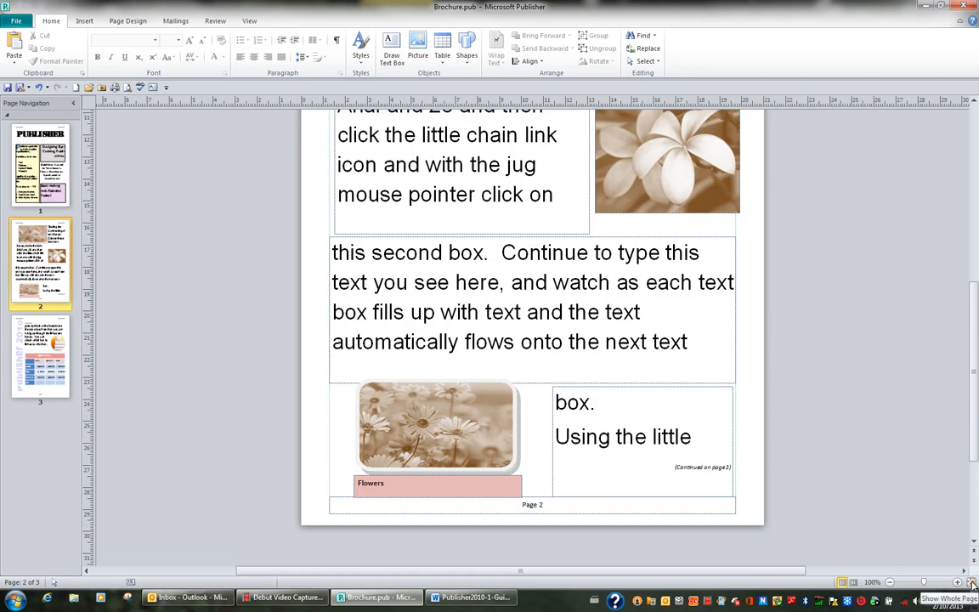
pyautogui.click(971, 585)
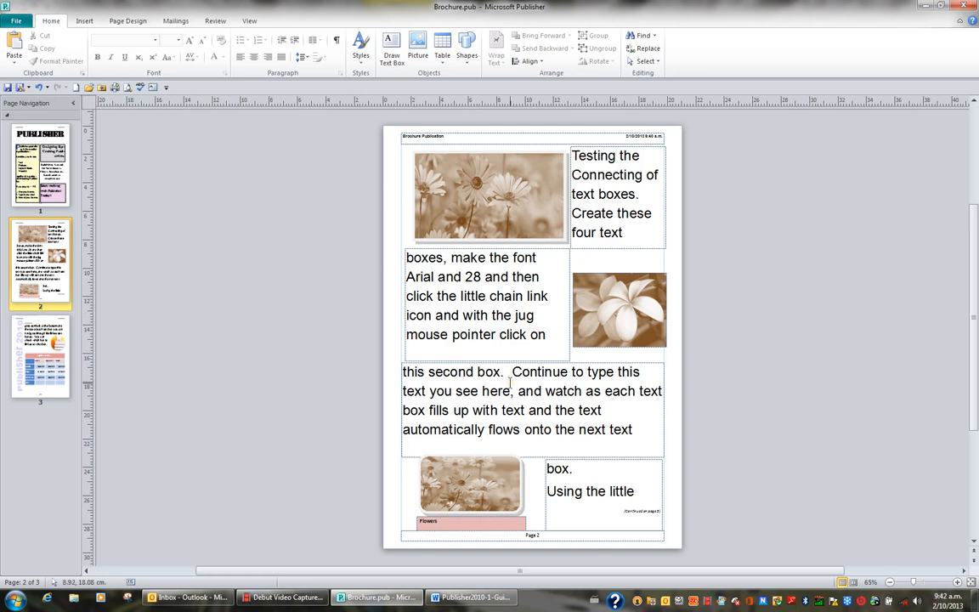
# Step: Open the master page and insert light grey WordArt reading "Draft" in 36-point Arial
pyautogui.hotkey('ctrl', 'm')
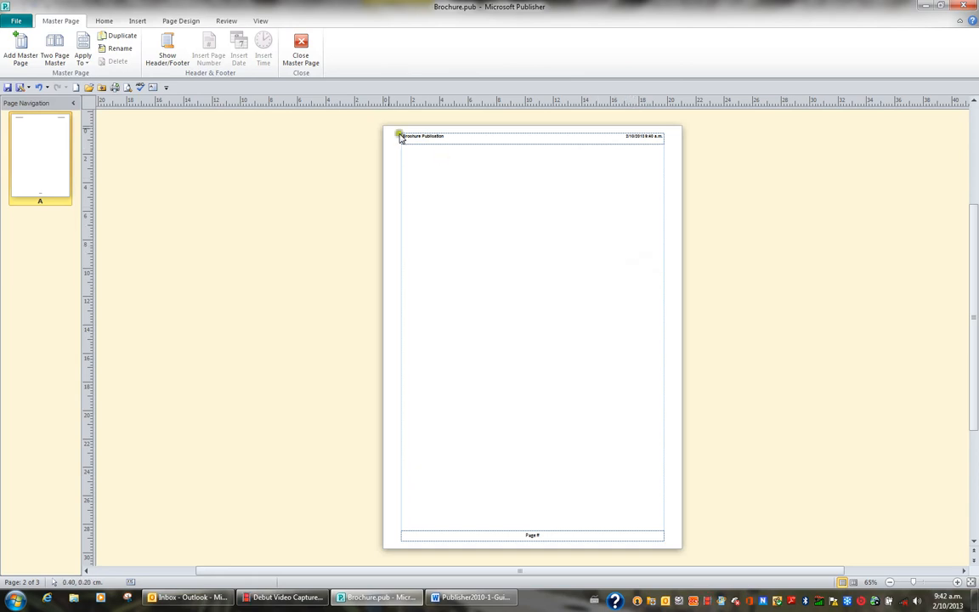
pyautogui.click(139, 20)
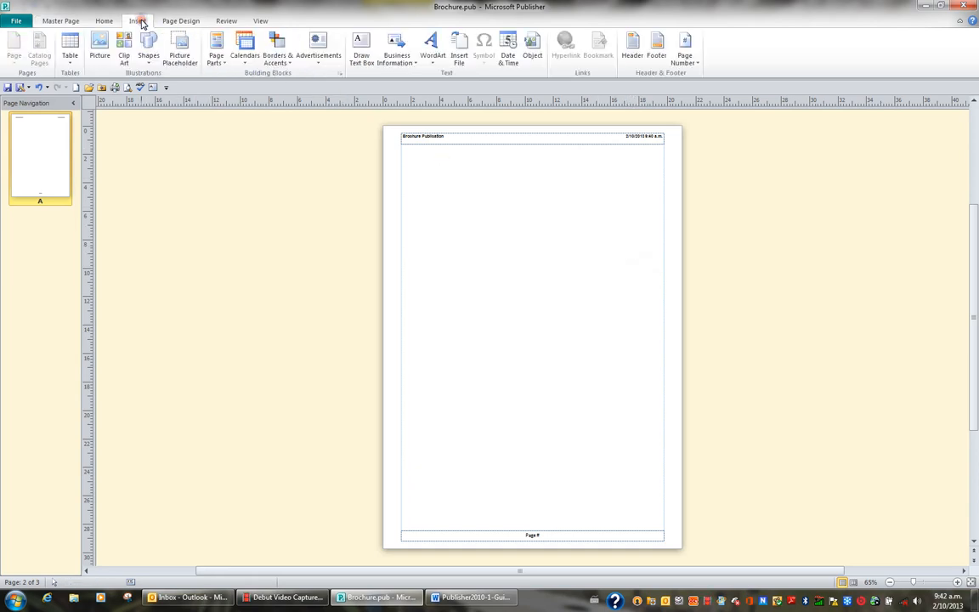
pyautogui.click(432, 62)
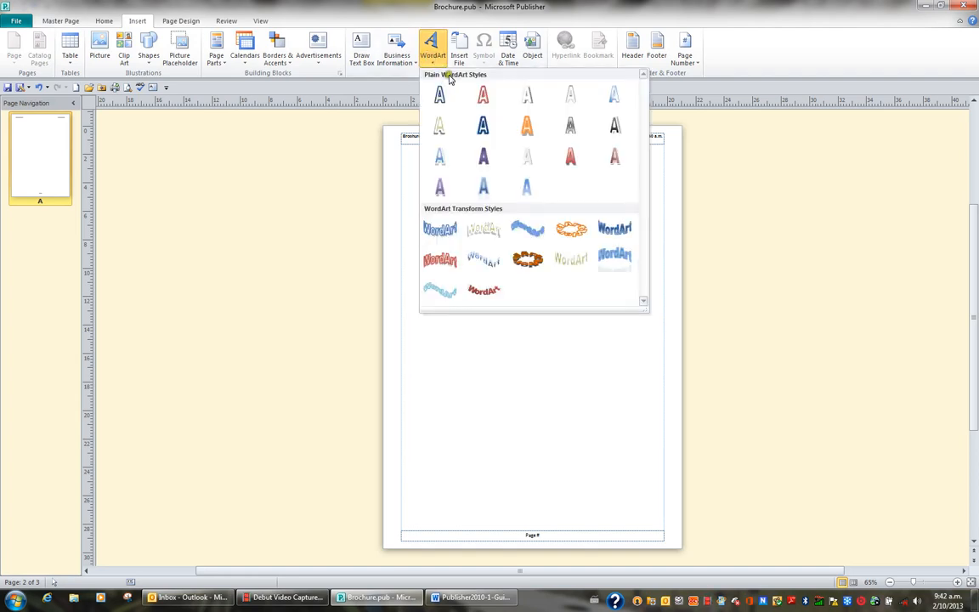
pyautogui.click(527, 162)
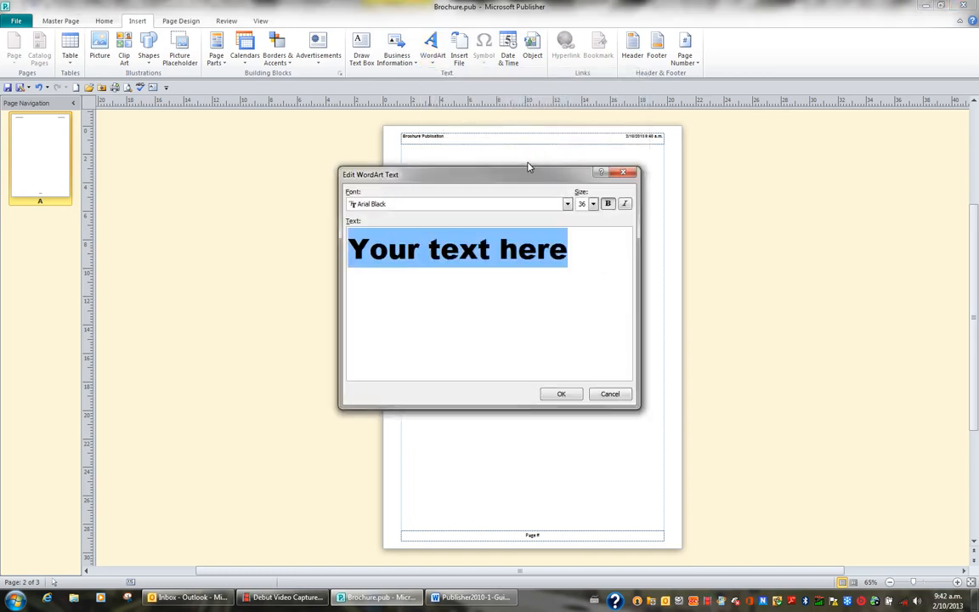
pyautogui.write('Dr')
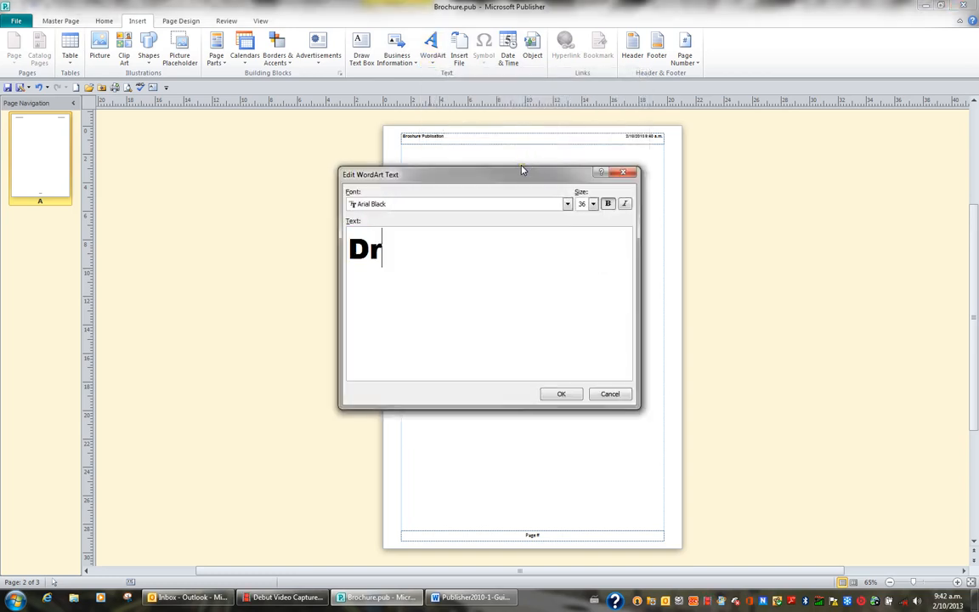
pyautogui.write('aft')
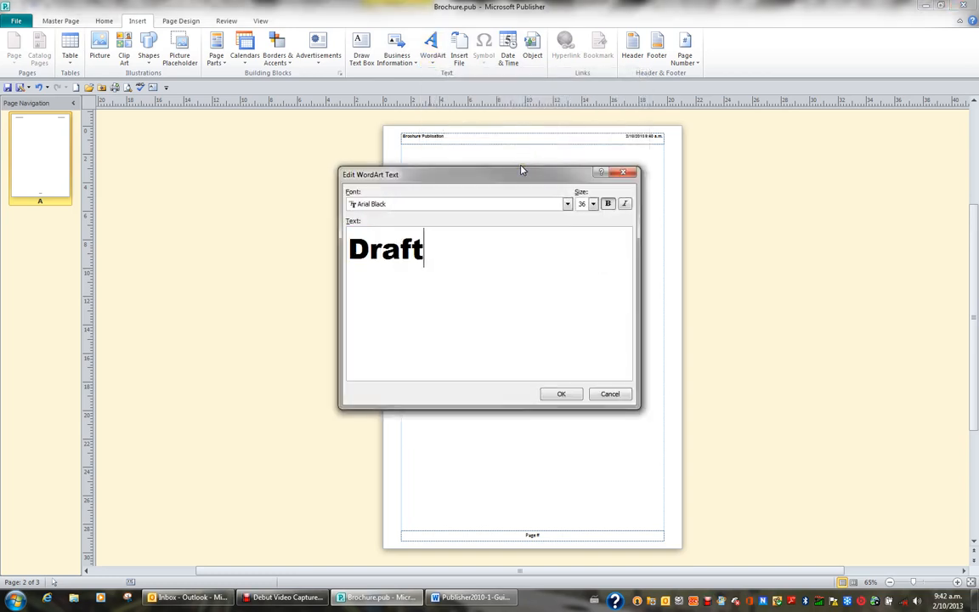
pyautogui.click(567, 206)
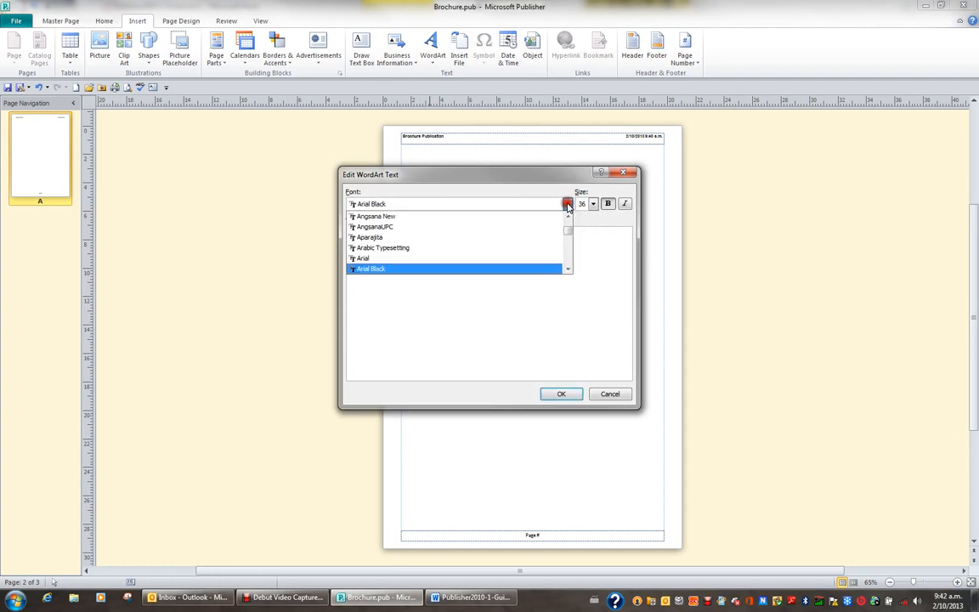
pyautogui.click(504, 261)
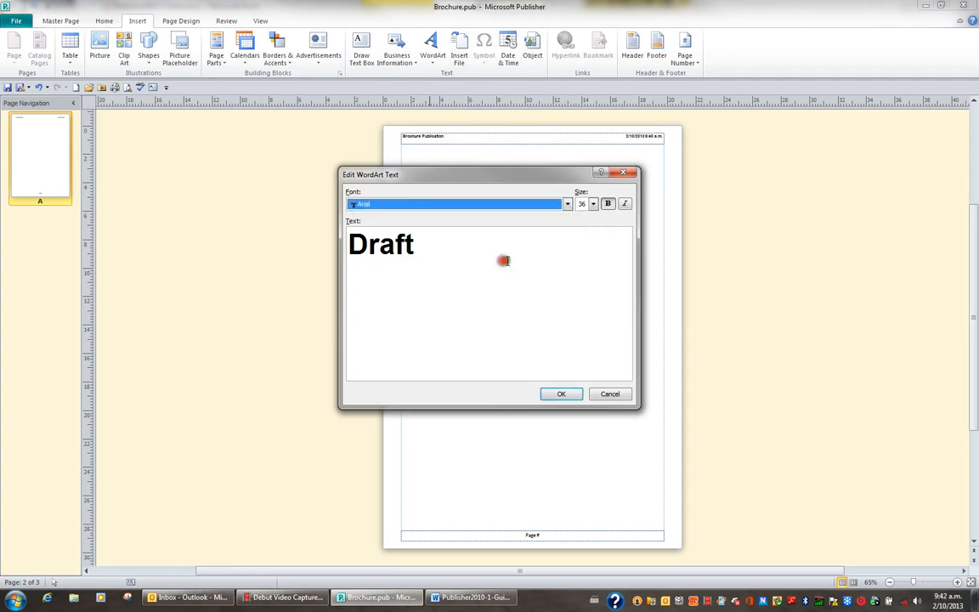
pyautogui.click(609, 205)
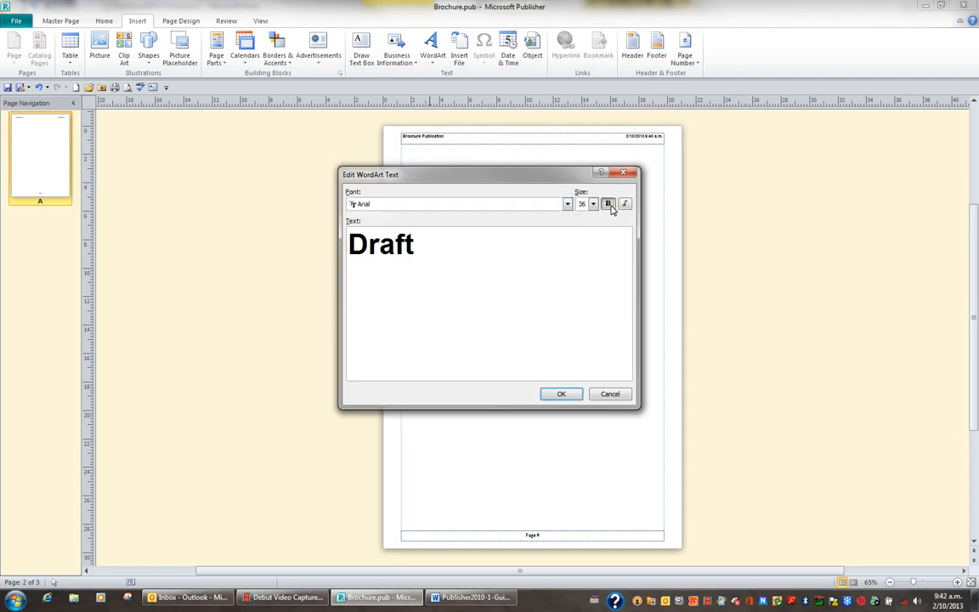
pyautogui.click(563, 394)
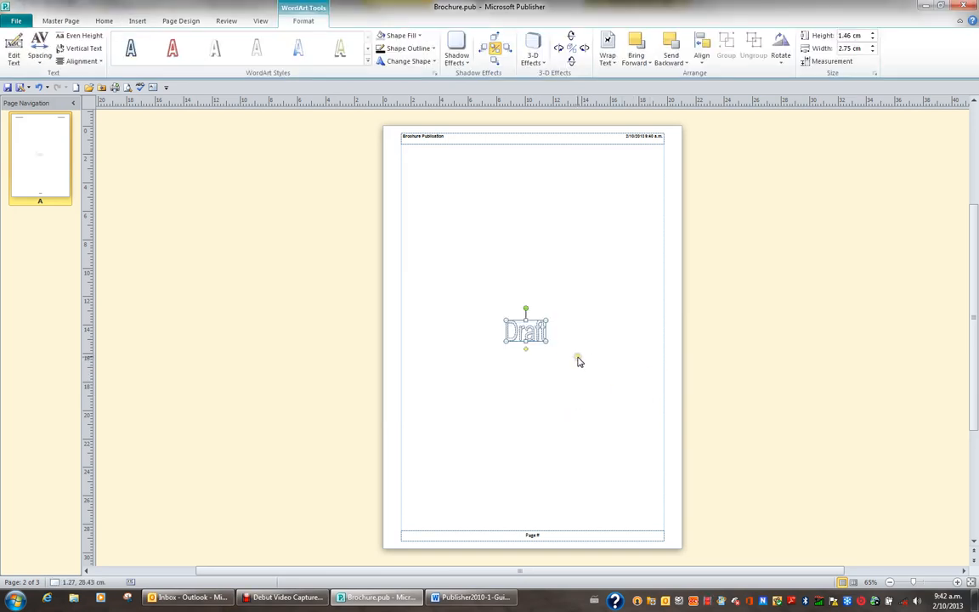
# Step: Enlarge the "Draft" WordArt to about 9.59 × 4.12 cm and tilt it diagonally upward across the middle of the master page
pyautogui.moveTo(548, 343); pyautogui.dragTo(644, 379)
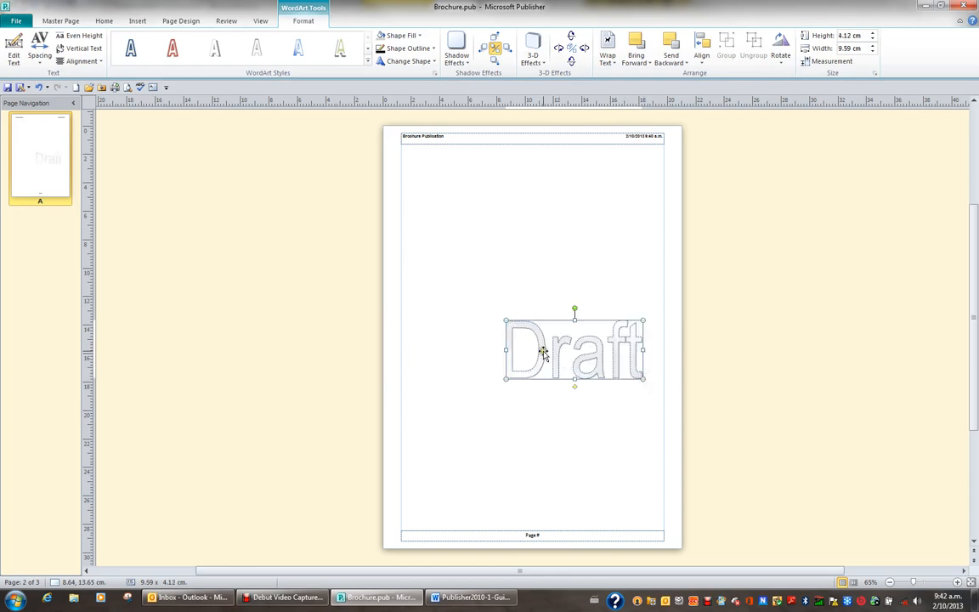
pyautogui.moveTo(542, 350); pyautogui.dragTo(500, 328)
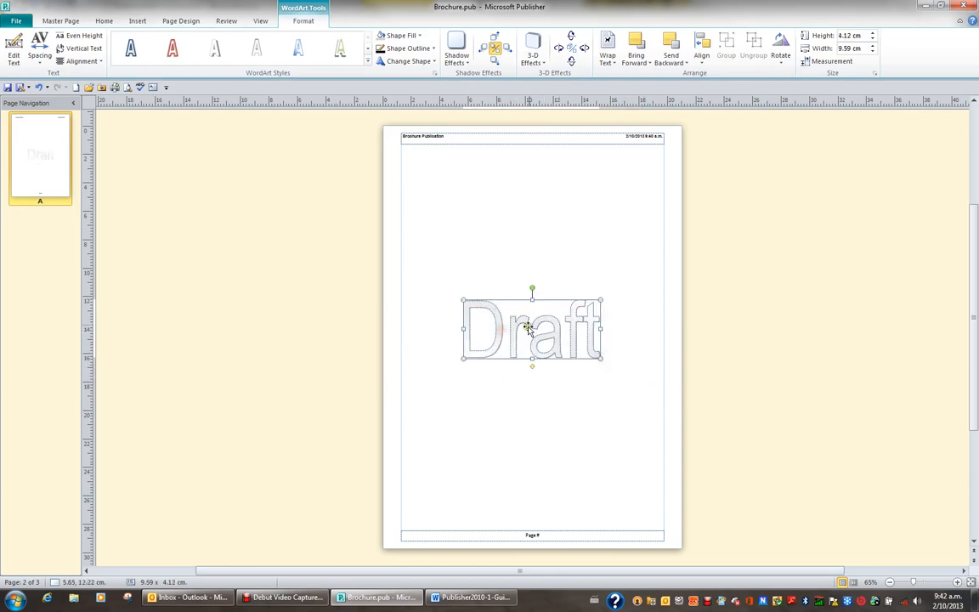
pyautogui.moveTo(531, 287); pyautogui.dragTo(479, 321)
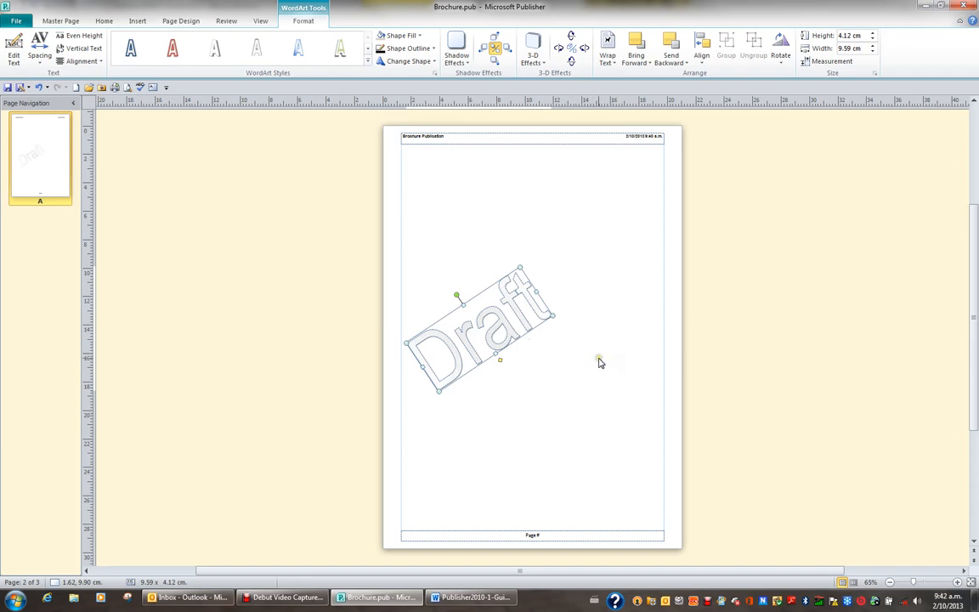
# Step: Close the master page and check the "Draft" watermark on pages 2 and 3
pyautogui.hotkey('ctrl', 'm')
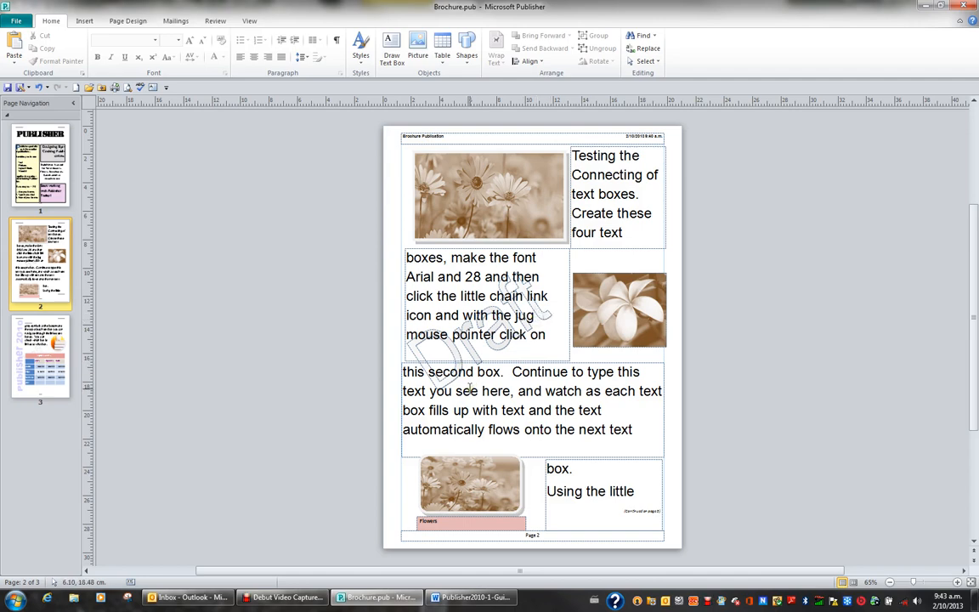
pyautogui.click(53, 367)
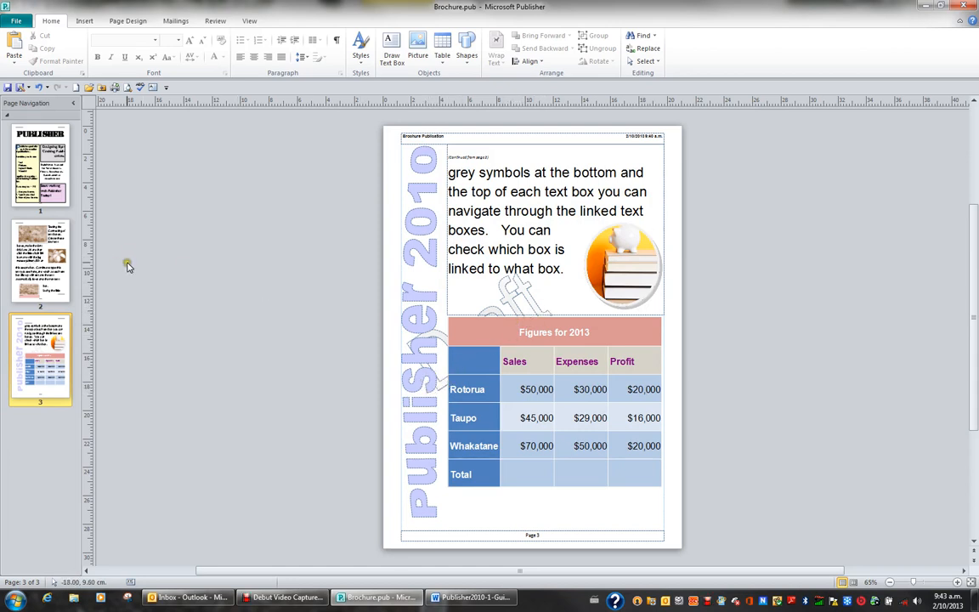
pyautogui.click(40, 241)
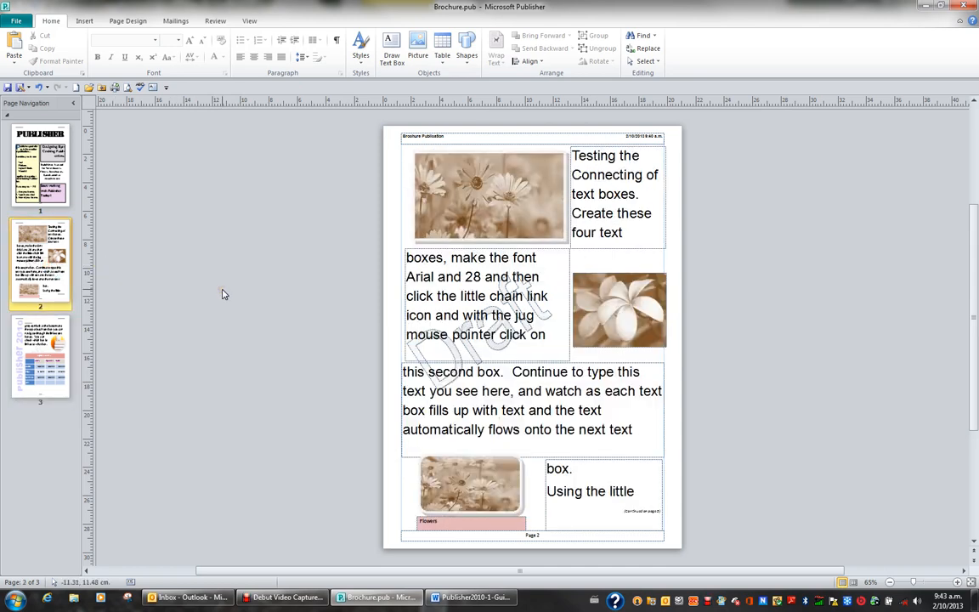
# Step: Reopen the master page and delete the diagonal "Draft" WordArt
pyautogui.hotkey('ctrl', 'm')
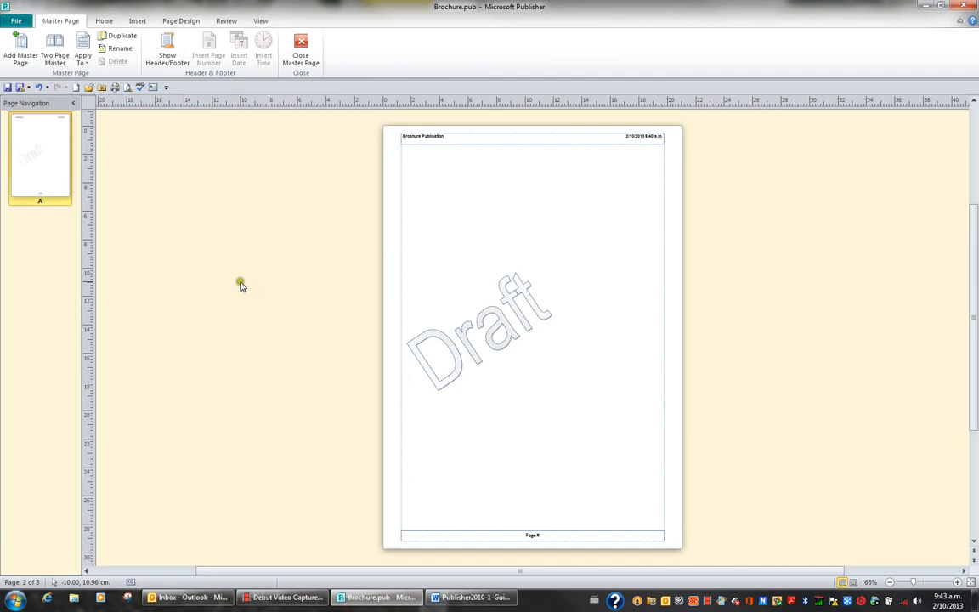
pyautogui.click(470, 332)
pyautogui.click(450, 362)
pyautogui.click(458, 360)
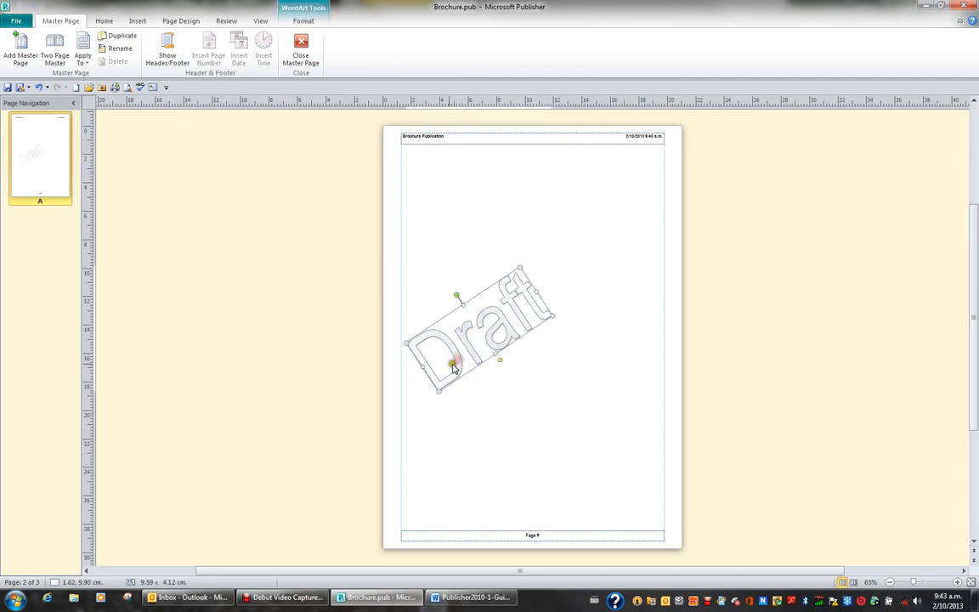
pyautogui.press('Delete')
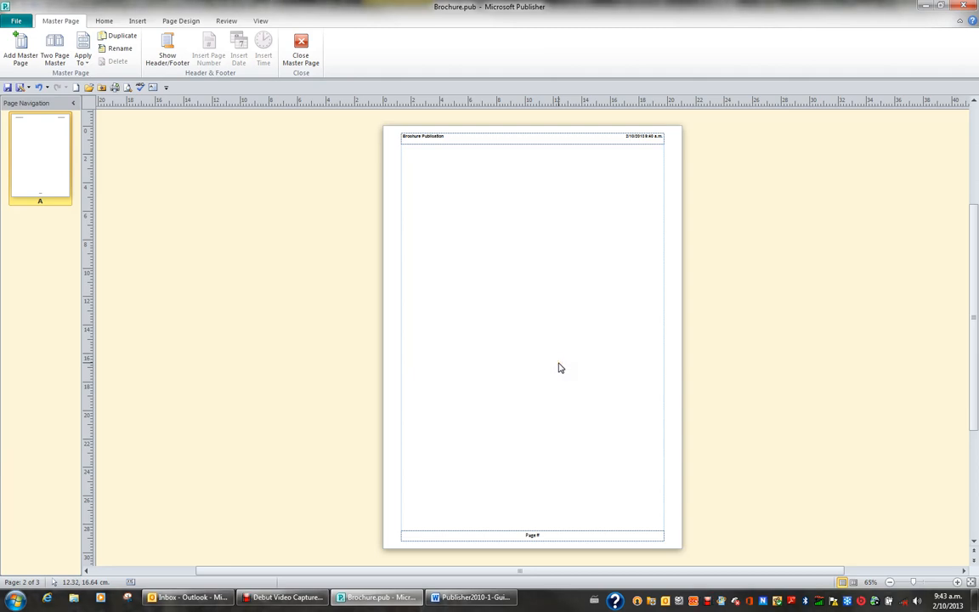
# Step: Insert the Software Solutions logo, pasted1000.png, from the Pictures library onto the master page
pyautogui.click(139, 22)
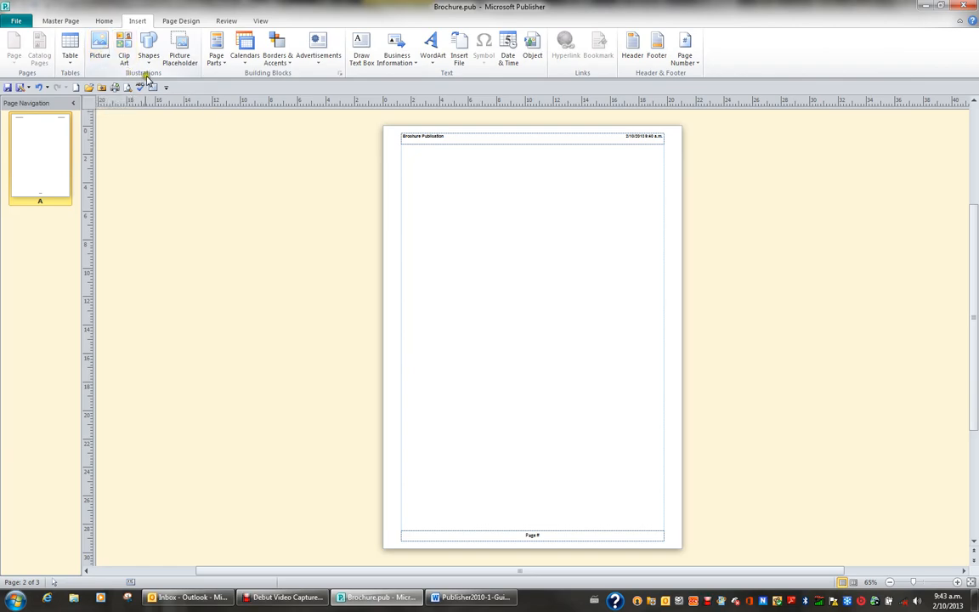
pyautogui.click(100, 51)
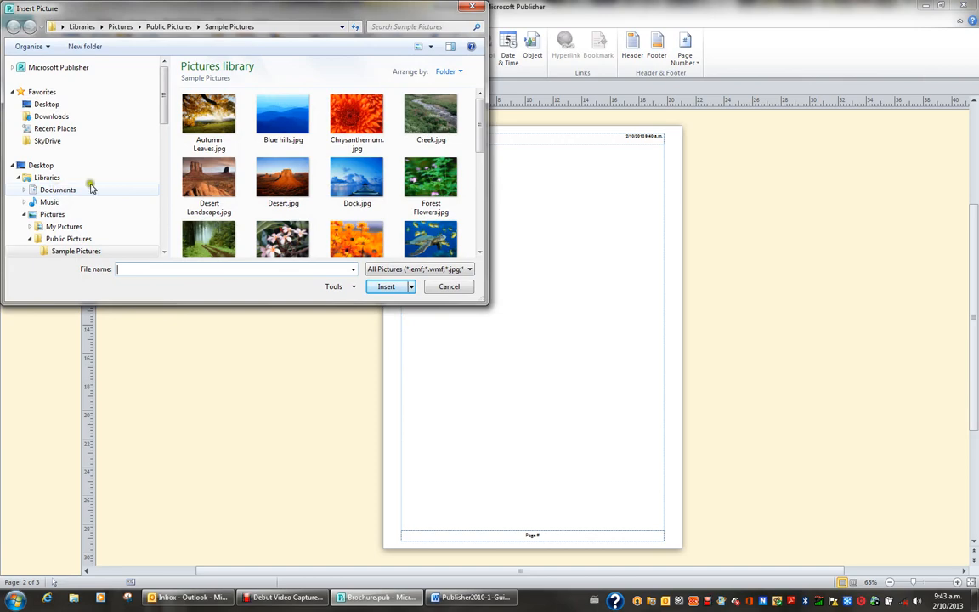
pyautogui.click(53, 214)
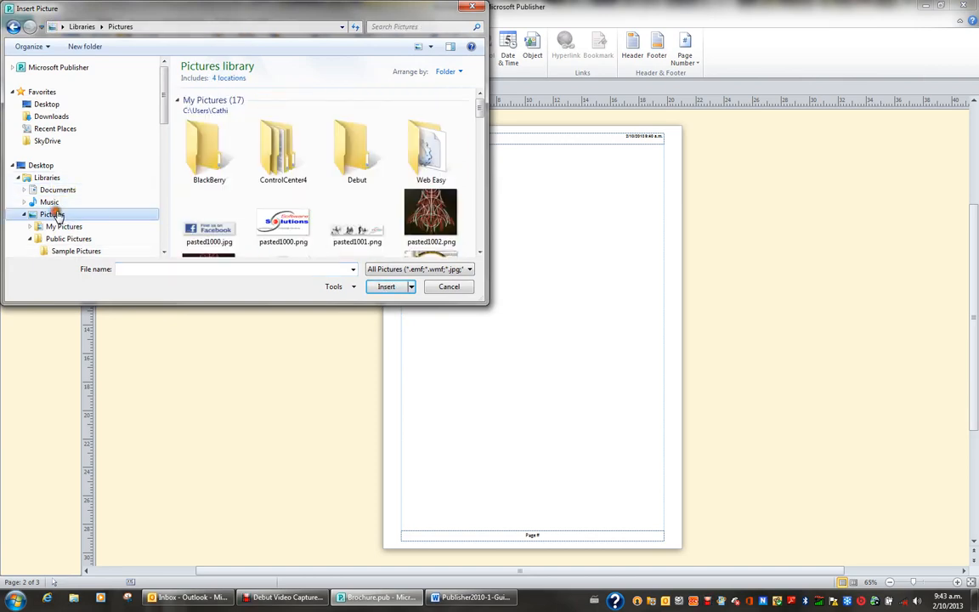
pyautogui.doubleClick(295, 227)
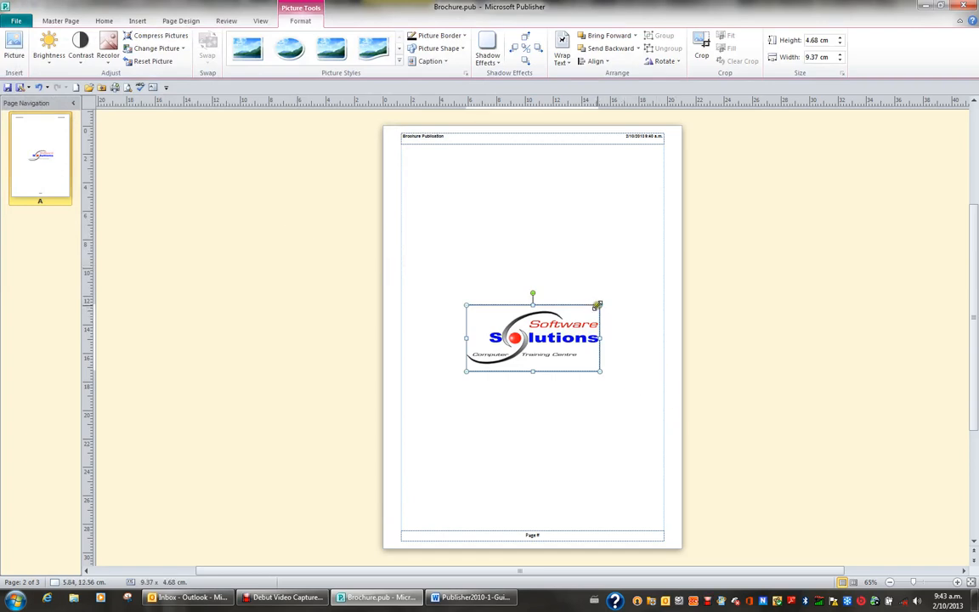
# Step: Shrink the logo to about 4.04 × 2.02 cm in the header's centre, with text wrapping that leaves the header text undisplaced
pyautogui.moveTo(601, 305); pyautogui.dragTo(540, 158)
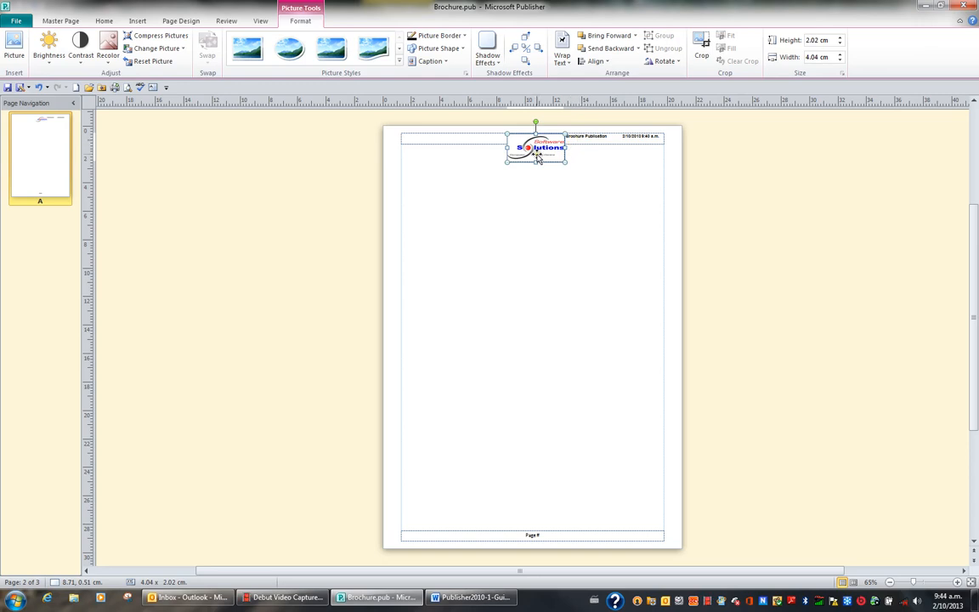
pyautogui.click(563, 55)
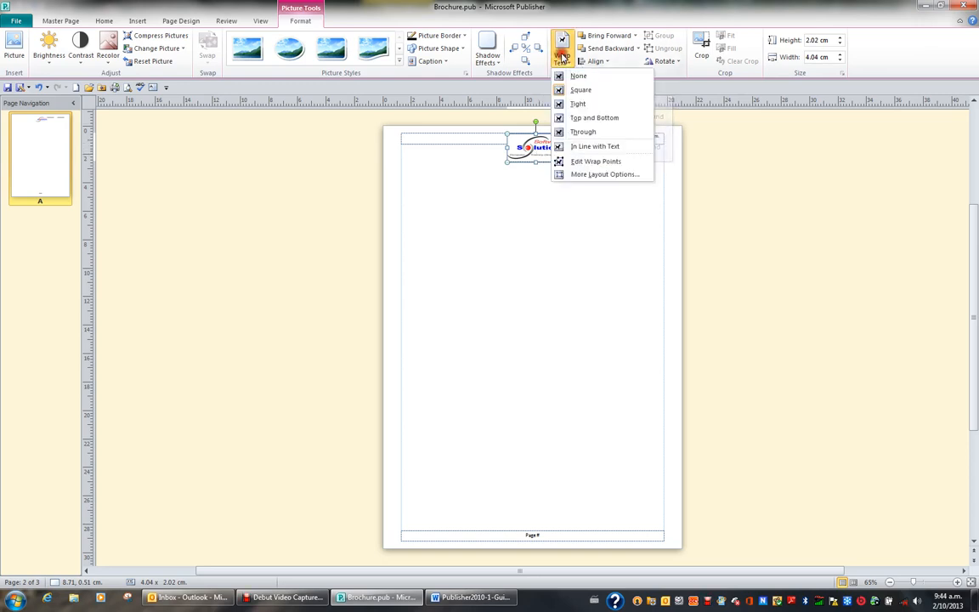
pyautogui.click(573, 121)
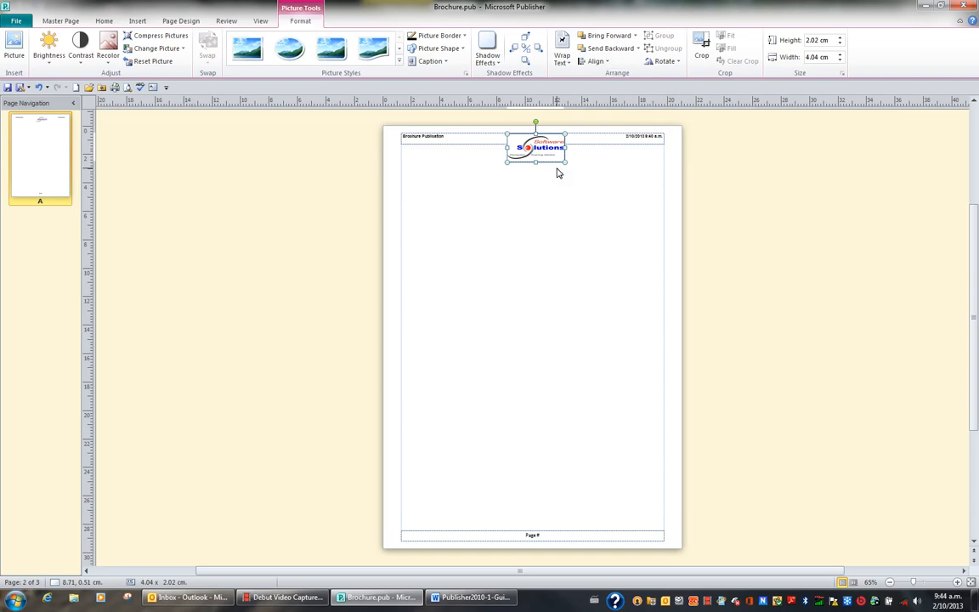
# Step: Close the master page and check how the header logo sits on pages 2, 3 and 1
pyautogui.hotkey('ctrl', 'm')
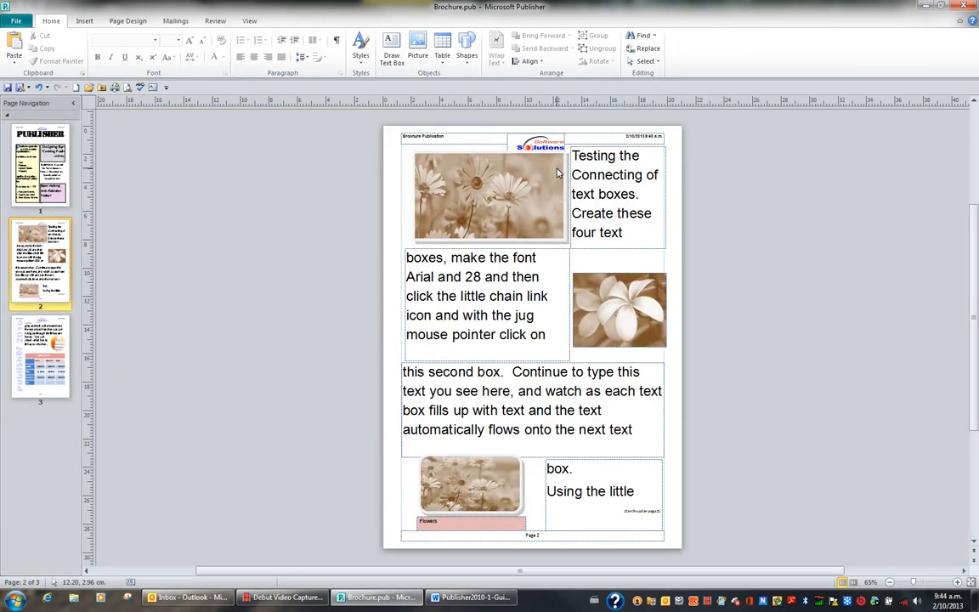
pyautogui.click(51, 323)
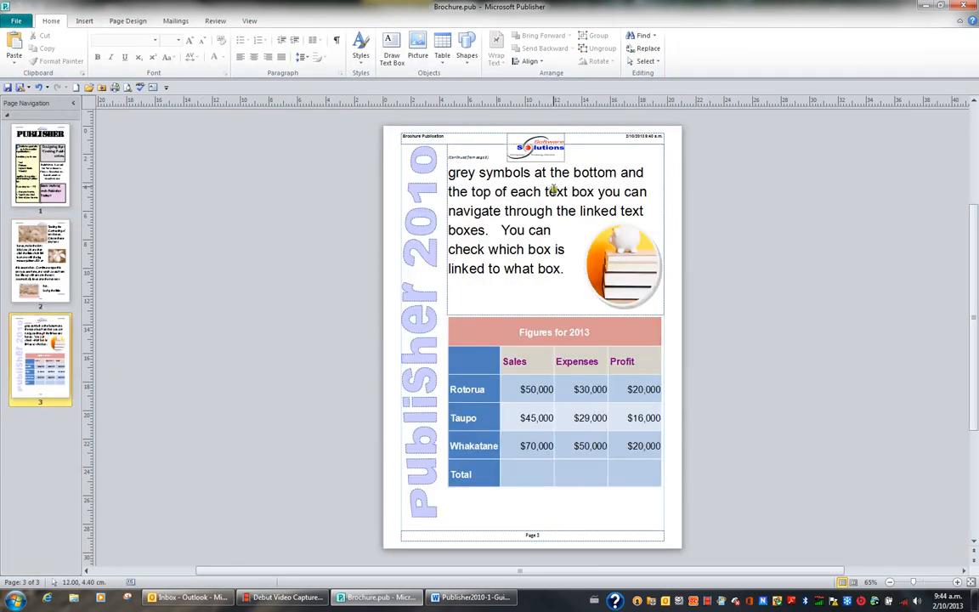
pyautogui.click(52, 161)
# Step: Lower the upper edge of the "PUBLISHER" title box on page 1 to about 4.3 cm height so it clears the header logo
pyautogui.click(544, 186)
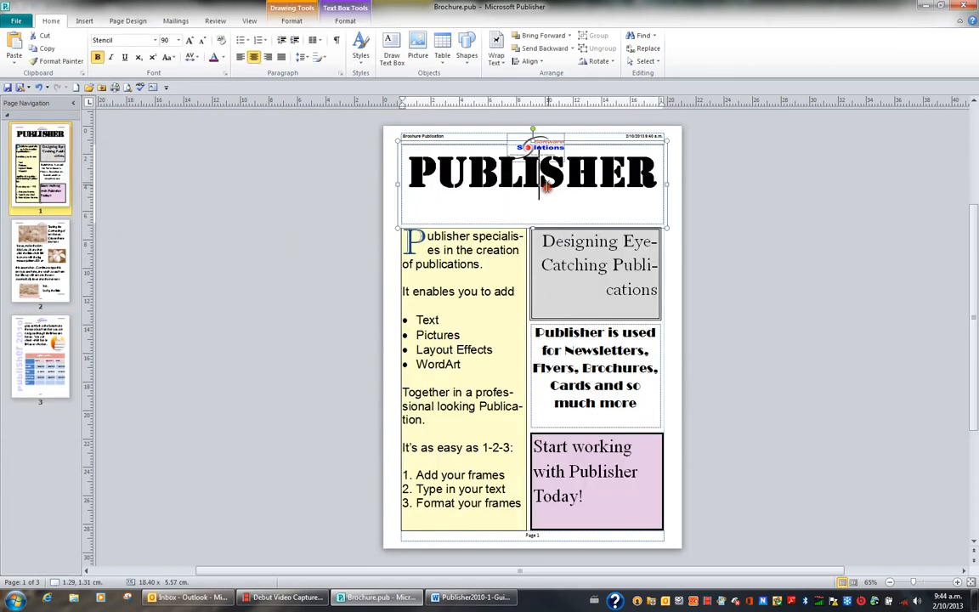
pyautogui.click(527, 156)
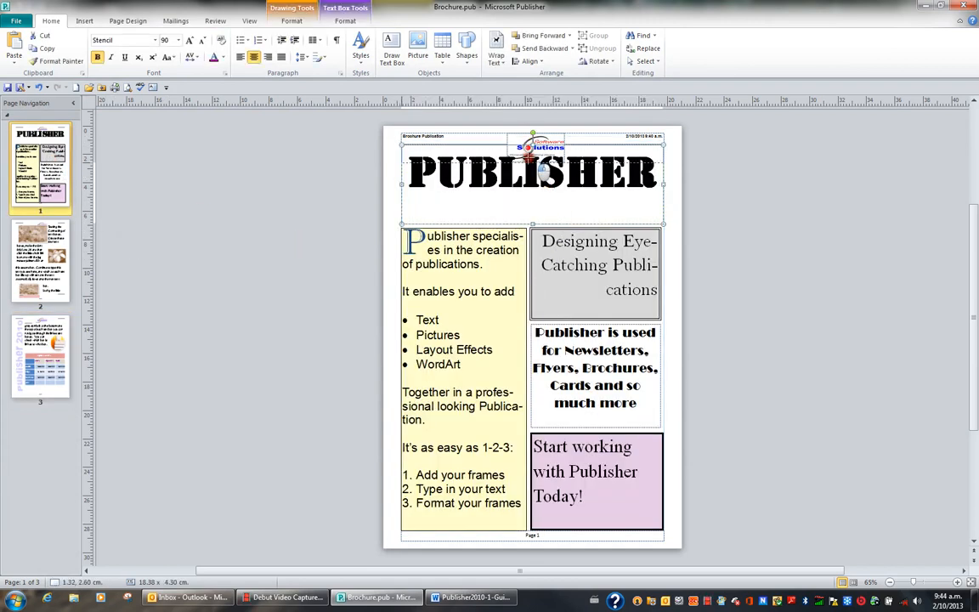
pyautogui.moveTo(528, 156); pyautogui.dragTo(528, 159)
pyautogui.click(579, 286)
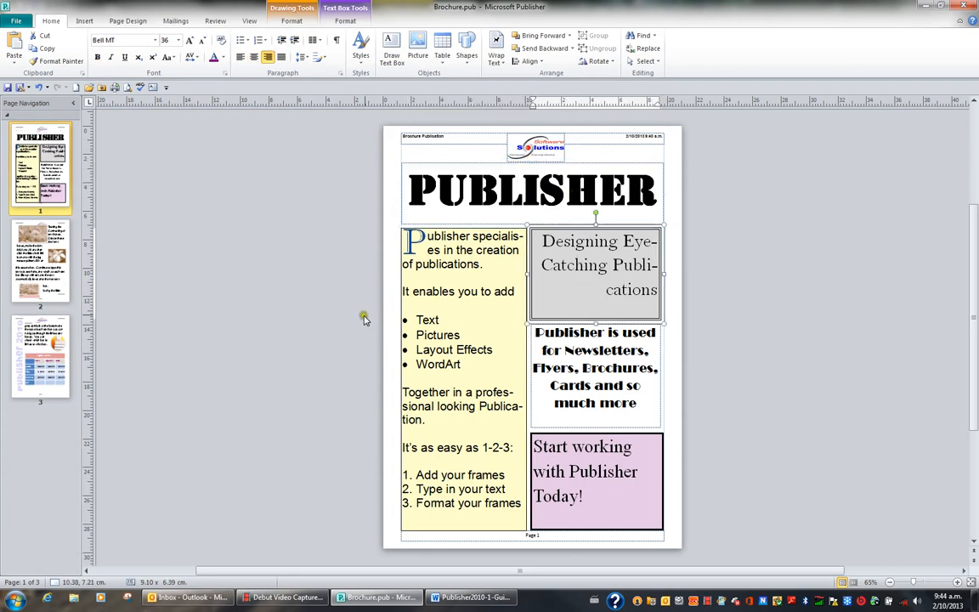
# Step: Lower the upper edge of the large daisy picture on page 2 away from the logo, then go to page 3
pyautogui.click(56, 259)
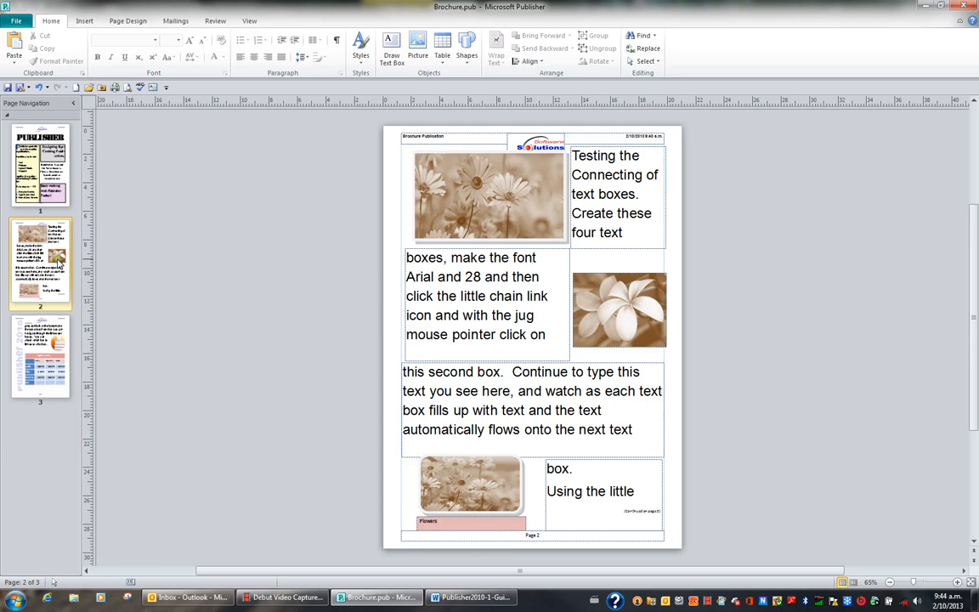
pyautogui.click(458, 199)
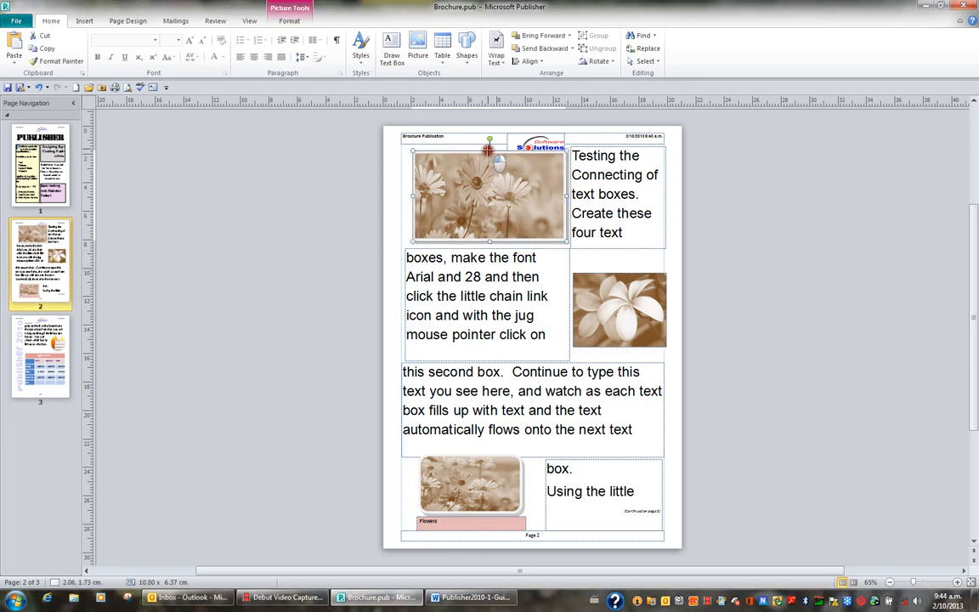
pyautogui.moveTo(489, 150); pyautogui.dragTo(489, 157)
pyautogui.click(45, 329)
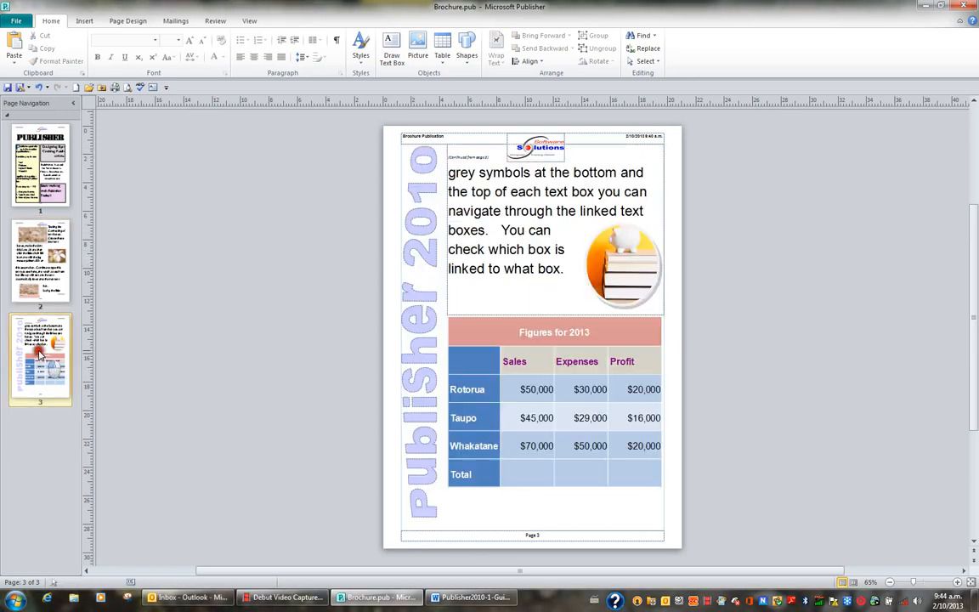